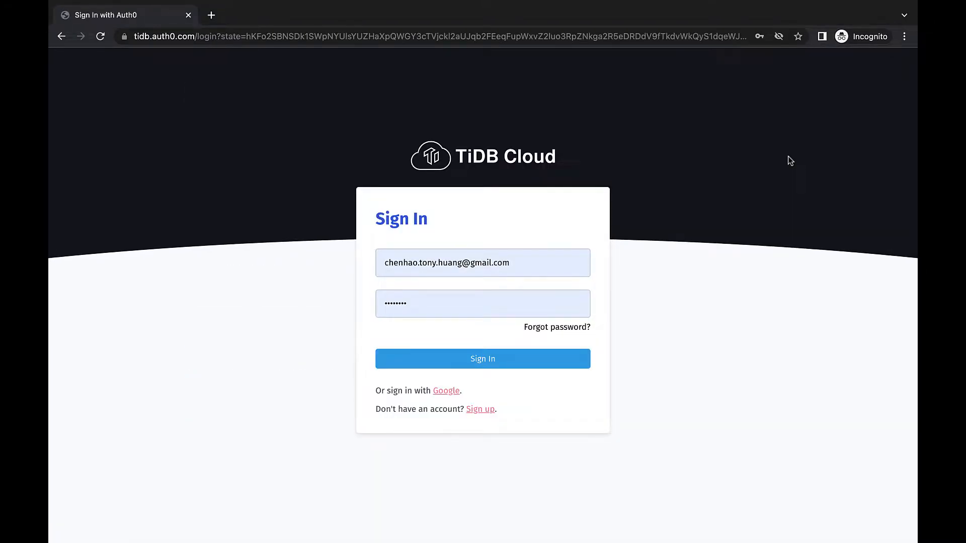
Step: Sign in to TiDB Cloud with the credentials already filled in
click(533, 358)
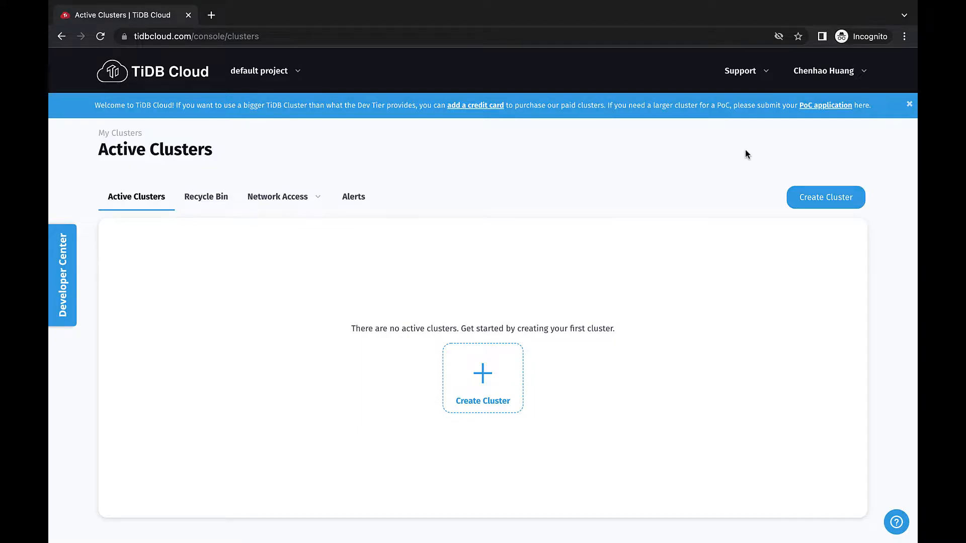
Step: Open the PoC application form and look through its questions on databases, use cases, data size and timeline
click(814, 107)
scroll(815, 107, down, 5)
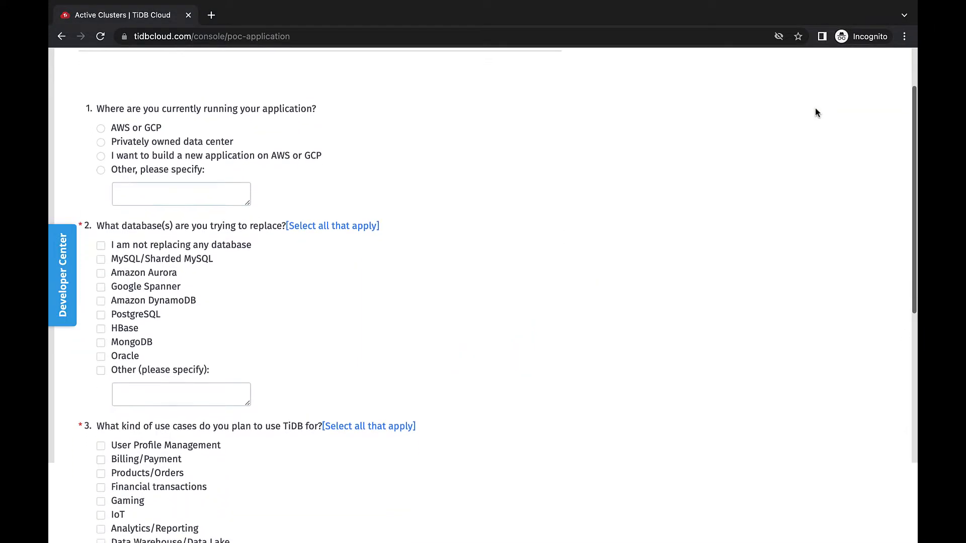
scroll(815, 108, down, 6)
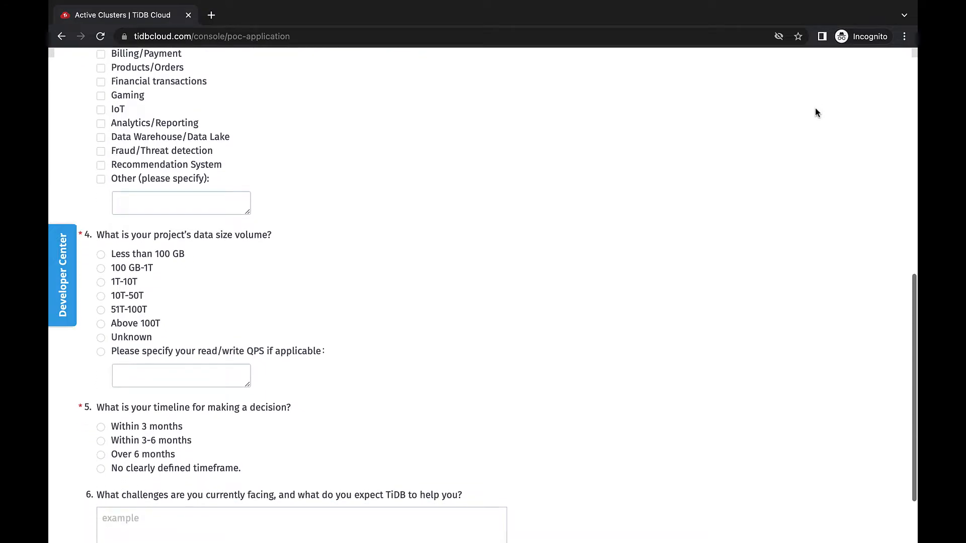
scroll(816, 108, down, 2)
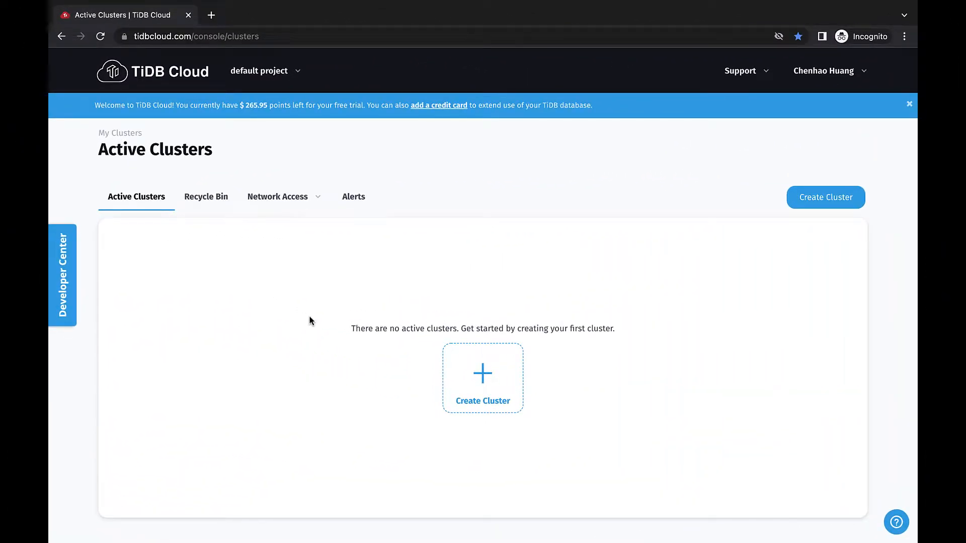
Step: Start a Dedicated Tier cluster named pingexpressdb, enter its root password, and continue with AWS and AP-Northeast-1 (Tokyo)
click(505, 372)
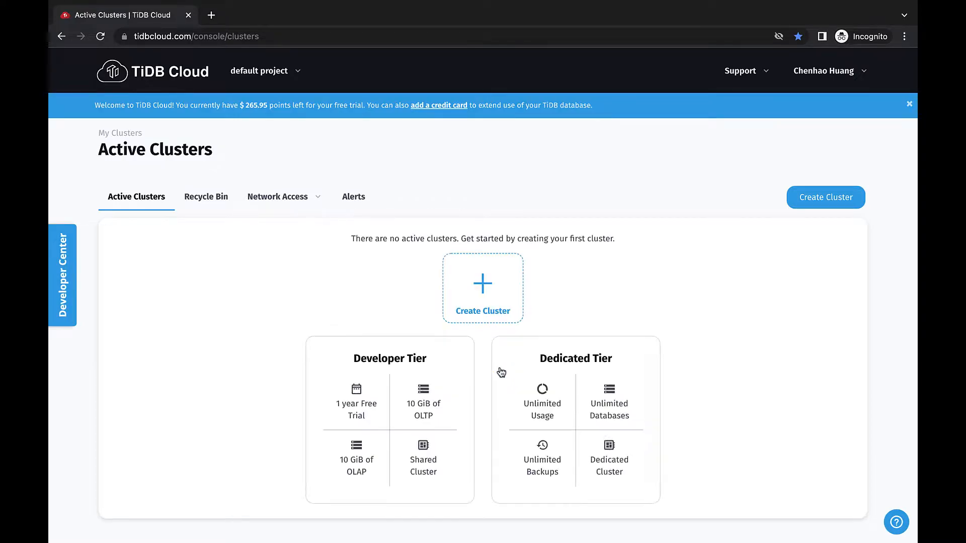
click(556, 377)
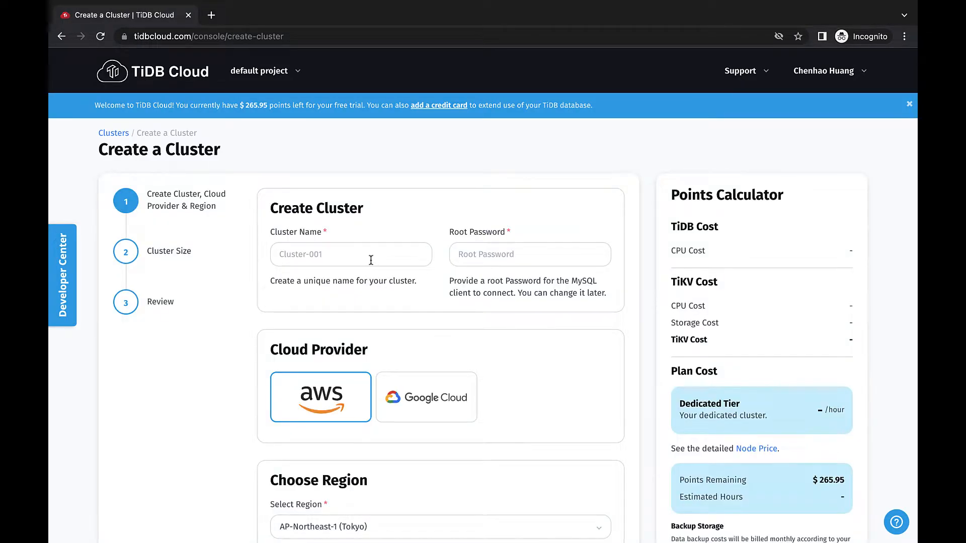
click(370, 260)
click(364, 281)
click(500, 256)
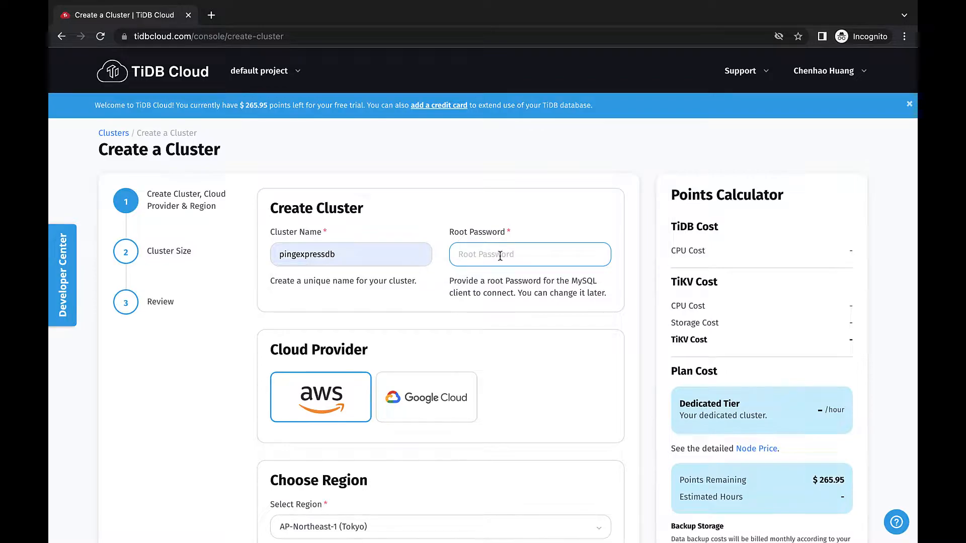
text(********)
scroll(483, 322, down, 3)
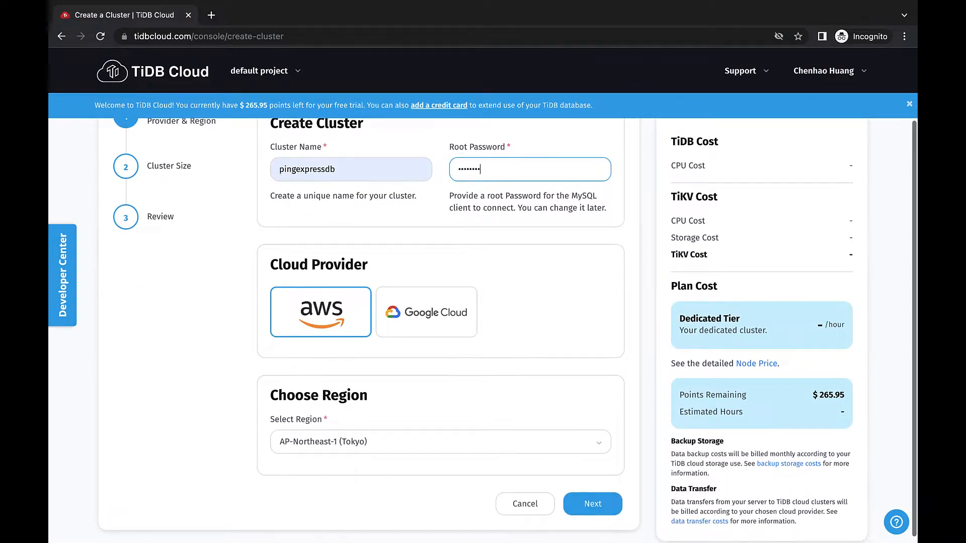
scroll(499, 255, down, 1)
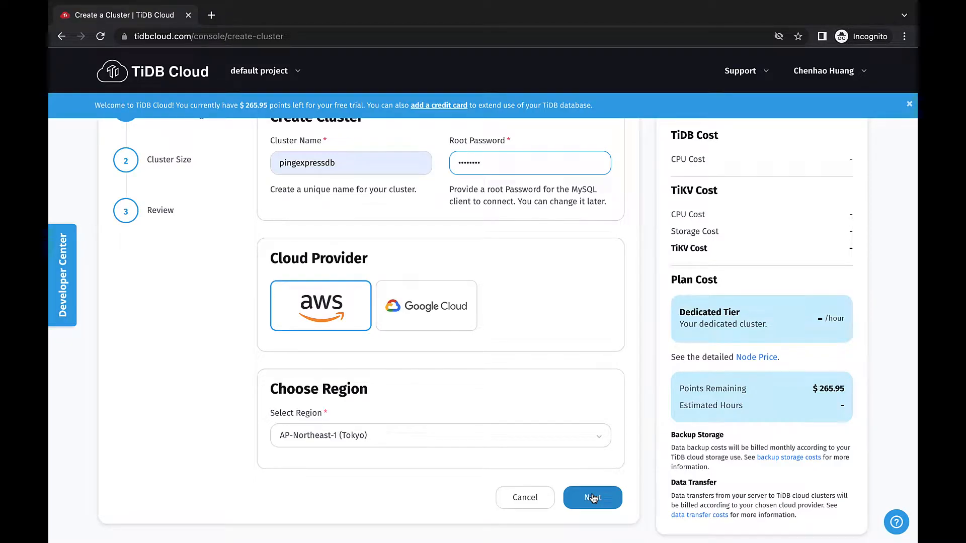
click(592, 498)
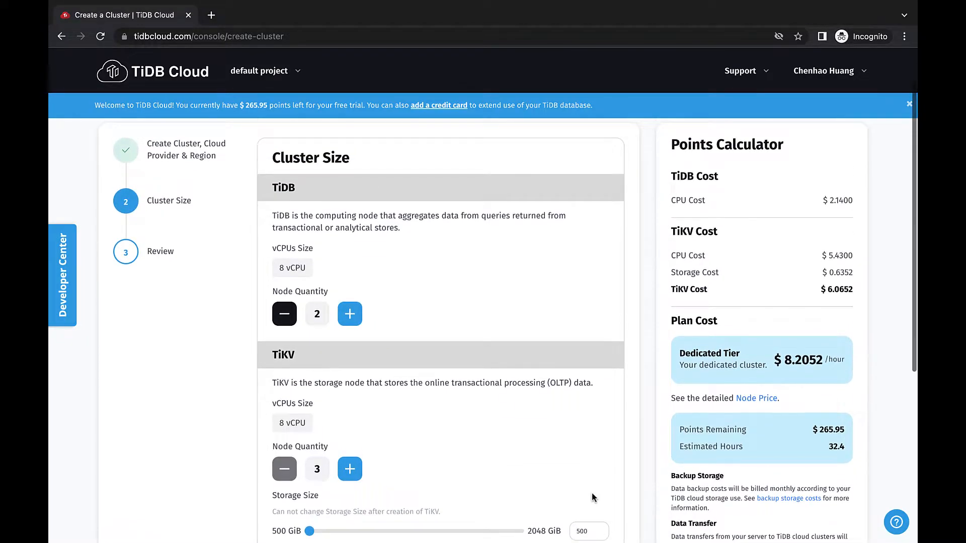
Step: Set the TiDB node quantity to 1 and the TiFlash node quantity to 1, and create the cluster
click(284, 314)
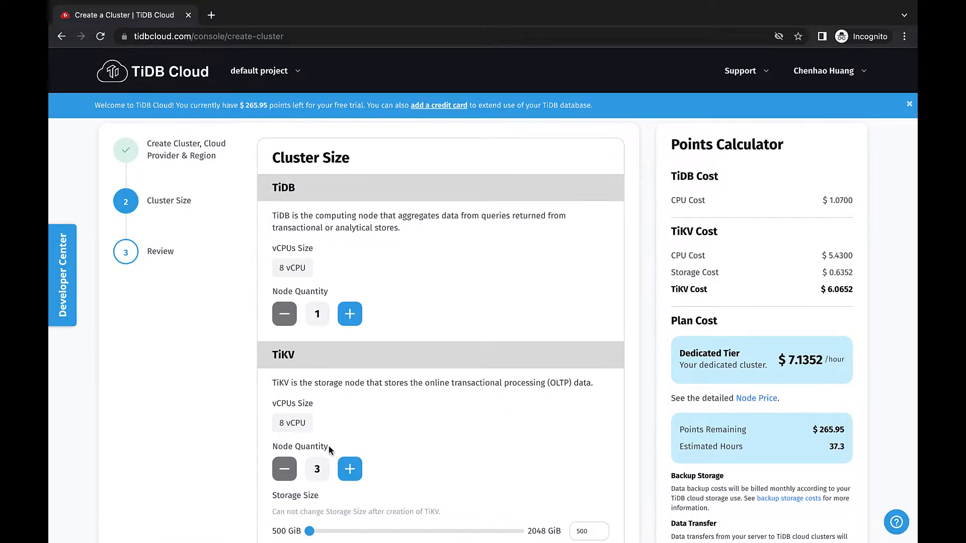
scroll(328, 445, down, 2)
scroll(328, 446, down, 2)
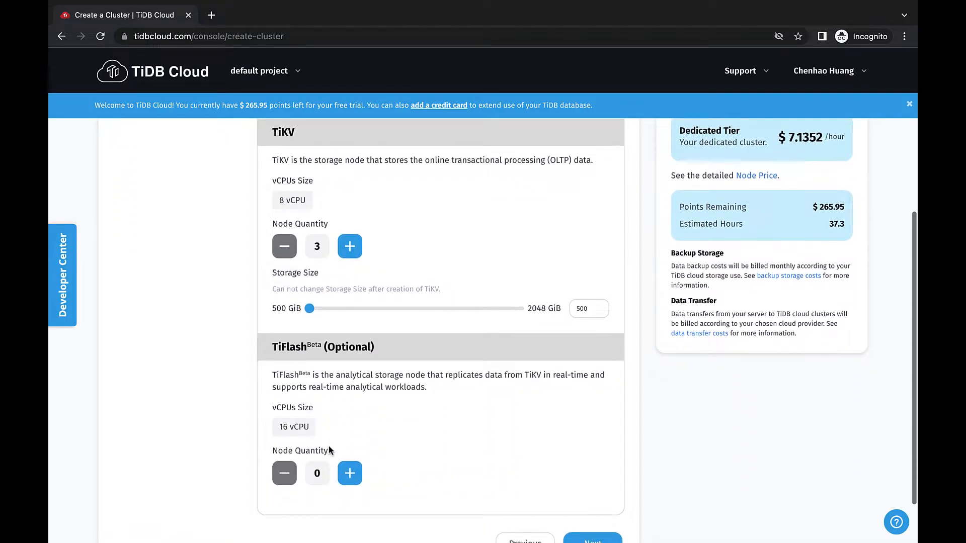
click(347, 472)
scroll(346, 474, down, 2)
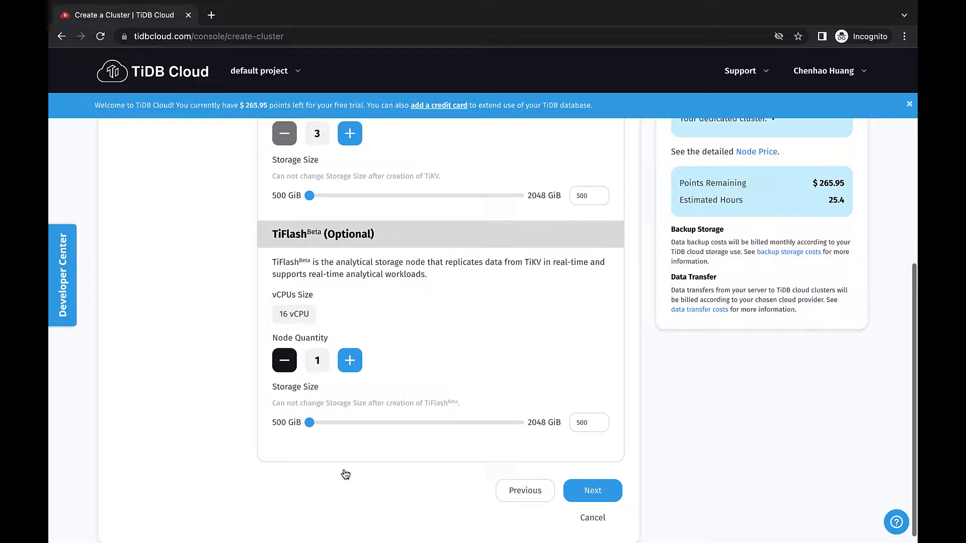
click(586, 491)
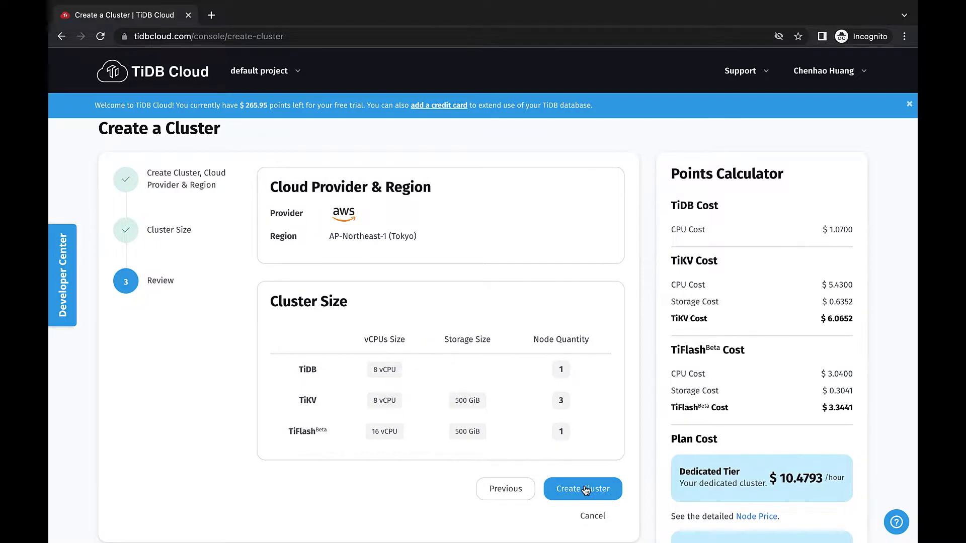
click(585, 491)
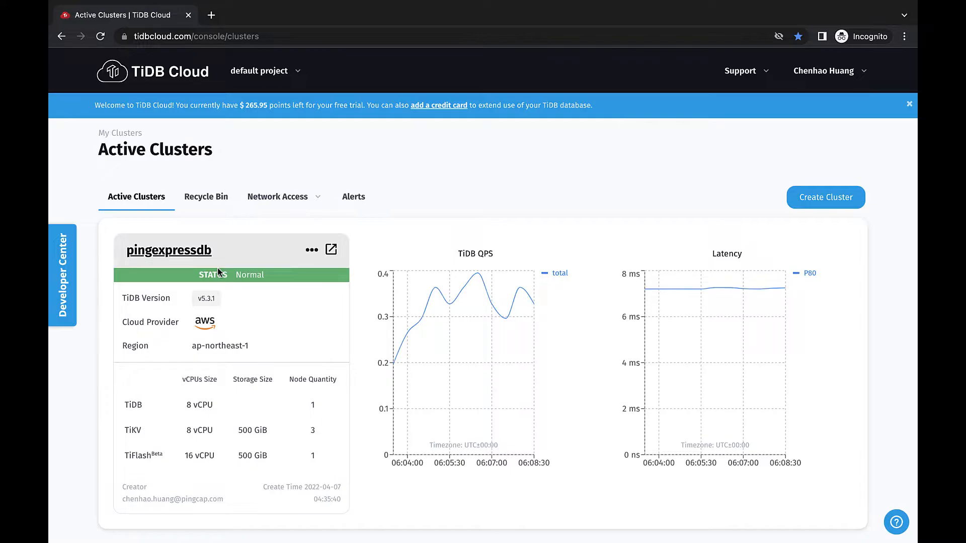
Step: In the connection settings of the pingexpressdb cluster, create a traffic filter allowing access from anywhere (0.0.0.0/0)
click(185, 253)
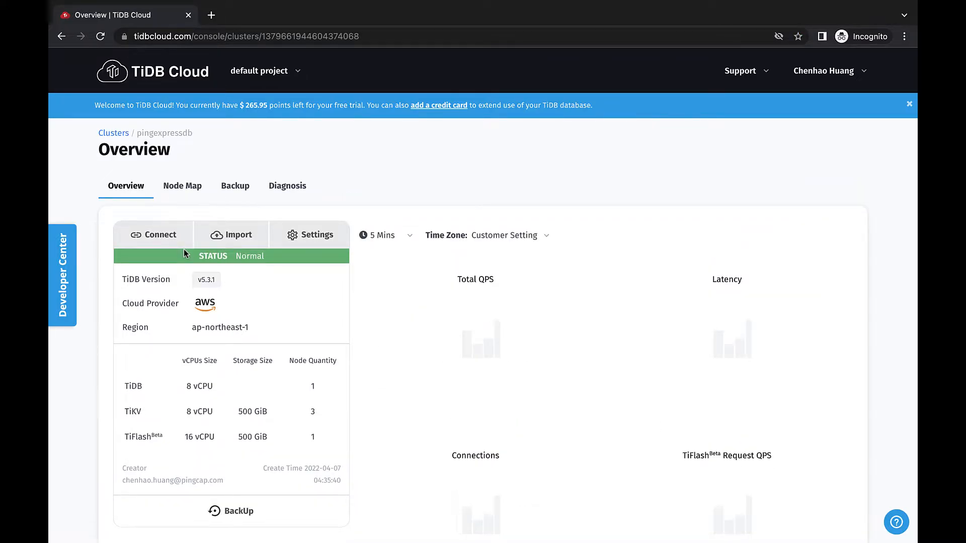
click(176, 244)
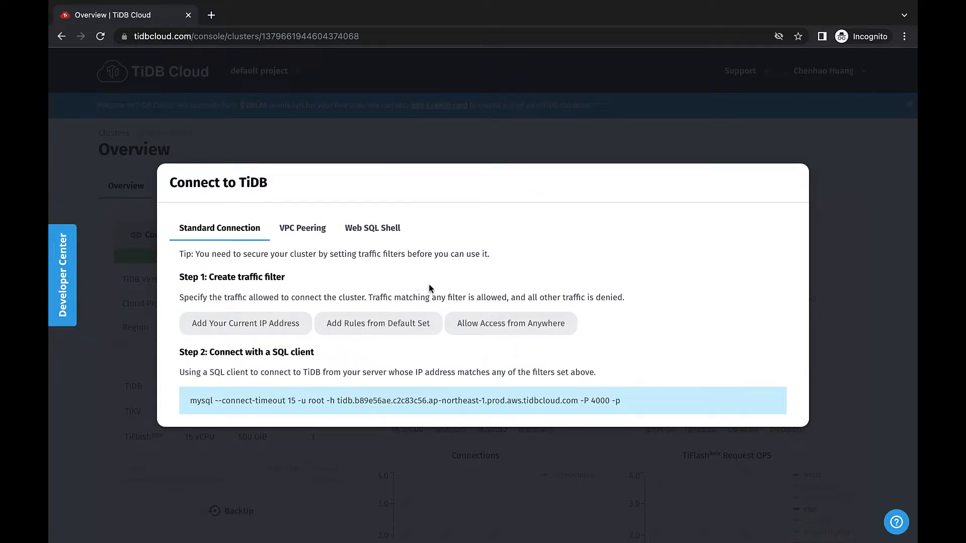
click(482, 324)
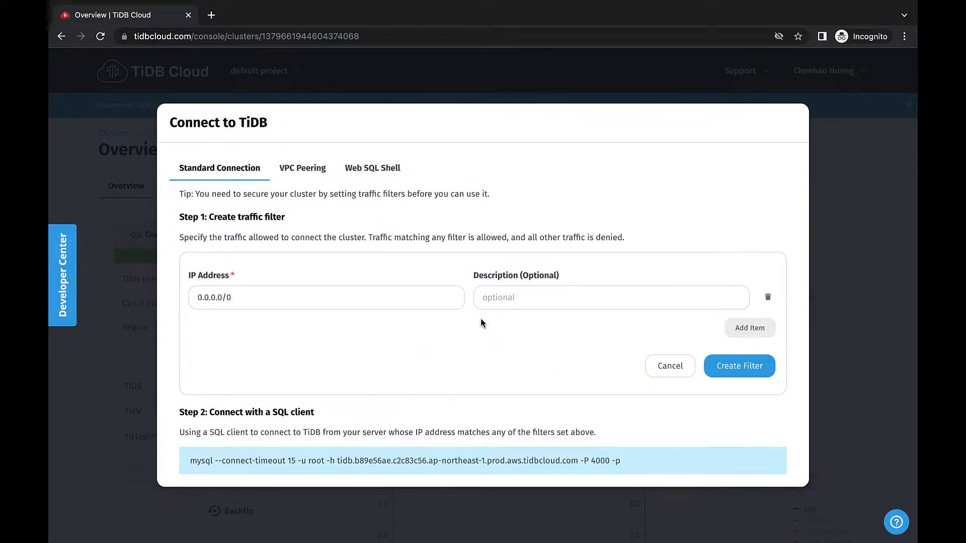
click(718, 366)
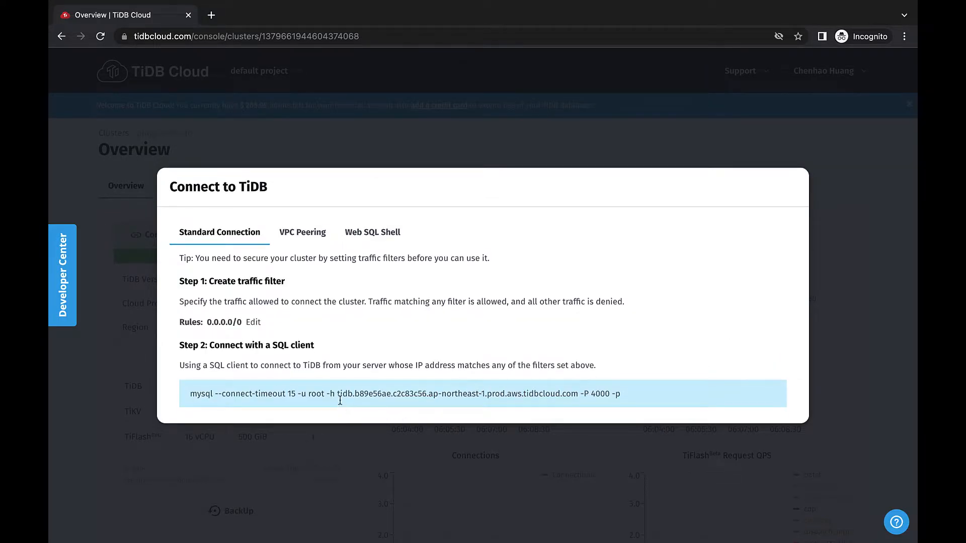
Step: Highlight the host address in the SQL client command and open the cluster's web SQL shell
drag(339, 396, 575, 394)
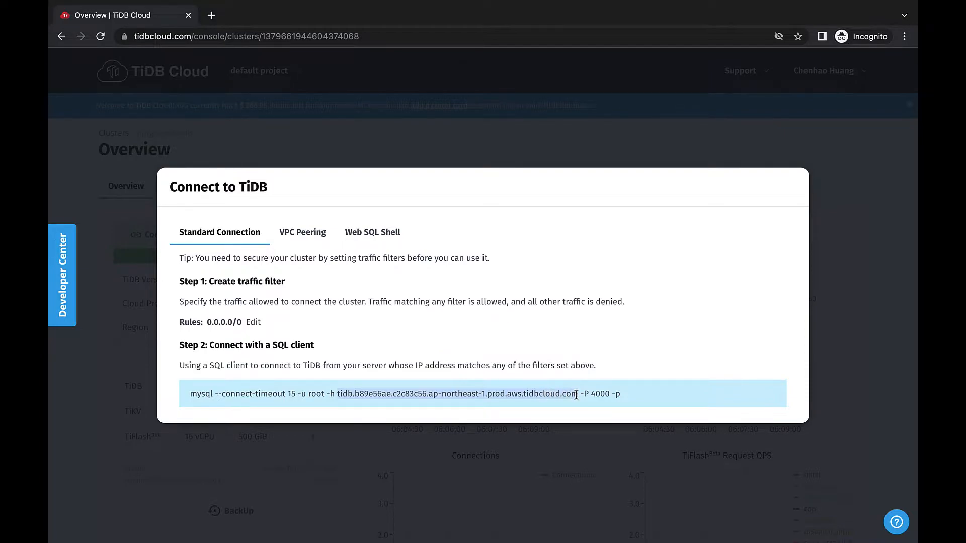
click(372, 232)
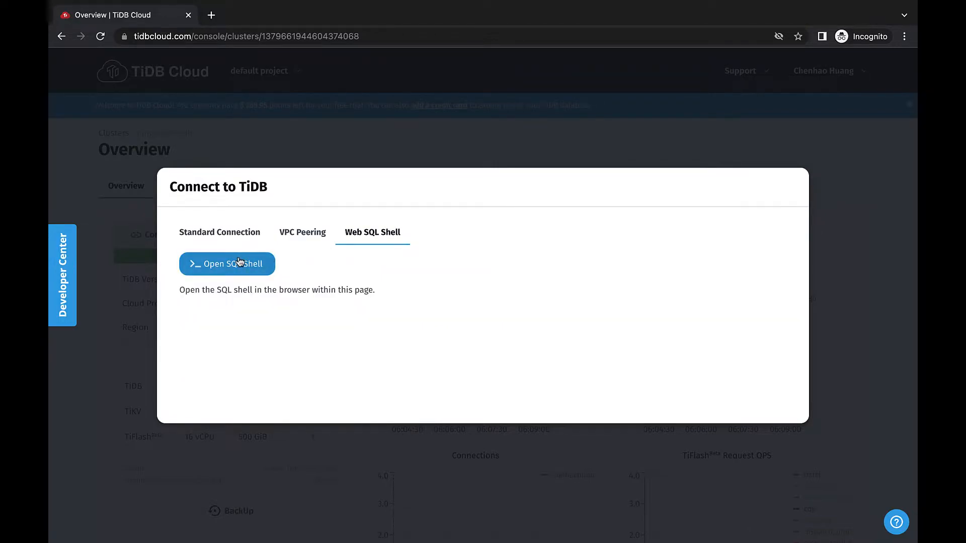
click(238, 262)
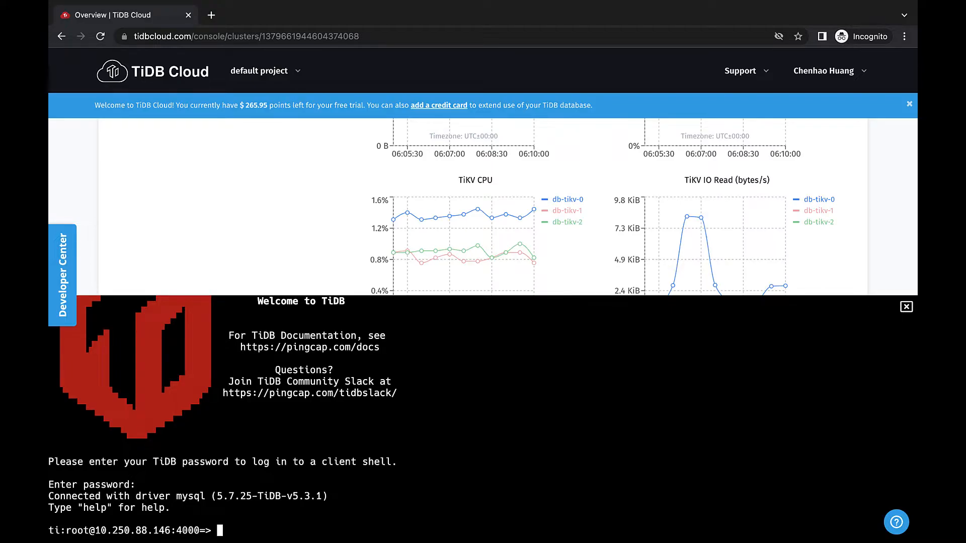
Step: Create the database PingExpressDB and the user 'PingExpress_client' with a password by running the pasted SQL statements
text(CREATE DATABASE PingExpressDB;)
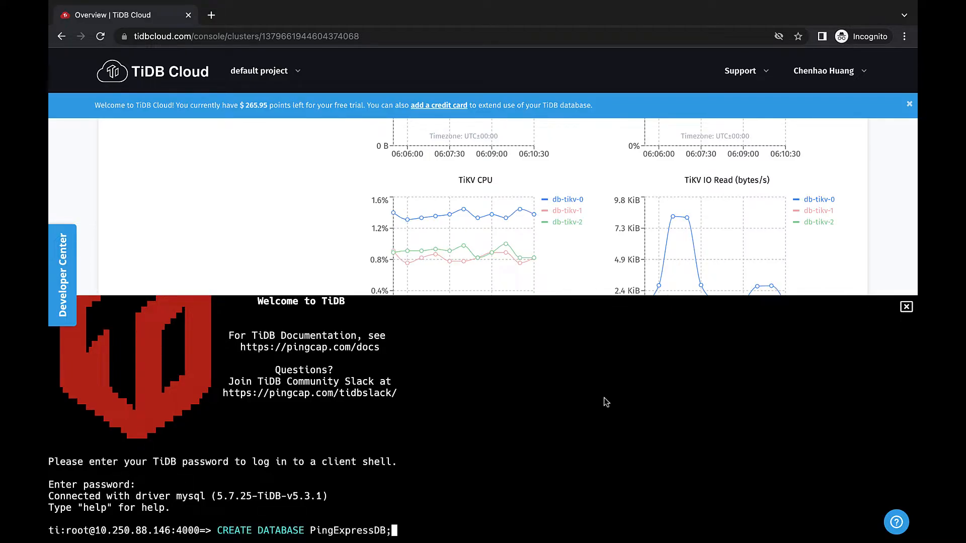
key(Return)
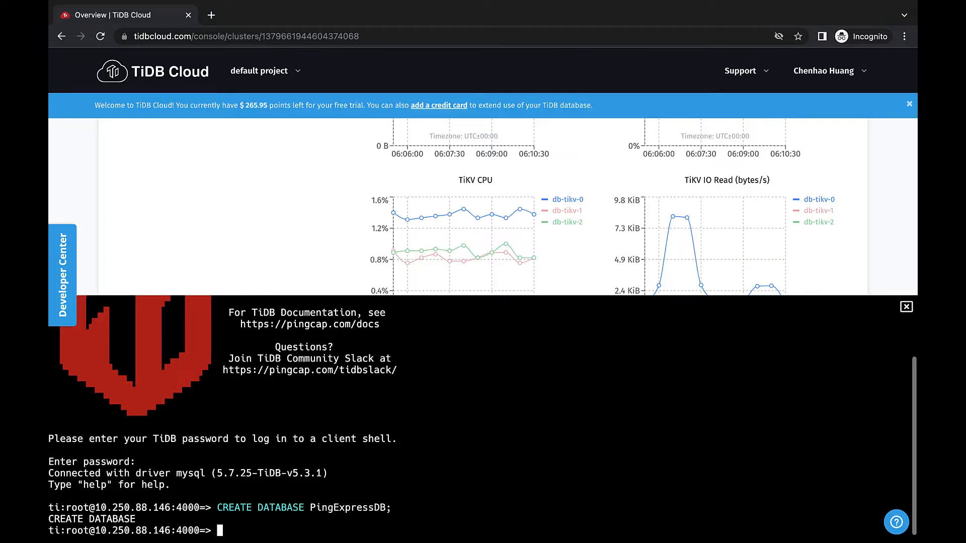
text(CREATE USER 'PingExpress_client' IDENTIFIED BY '123';)
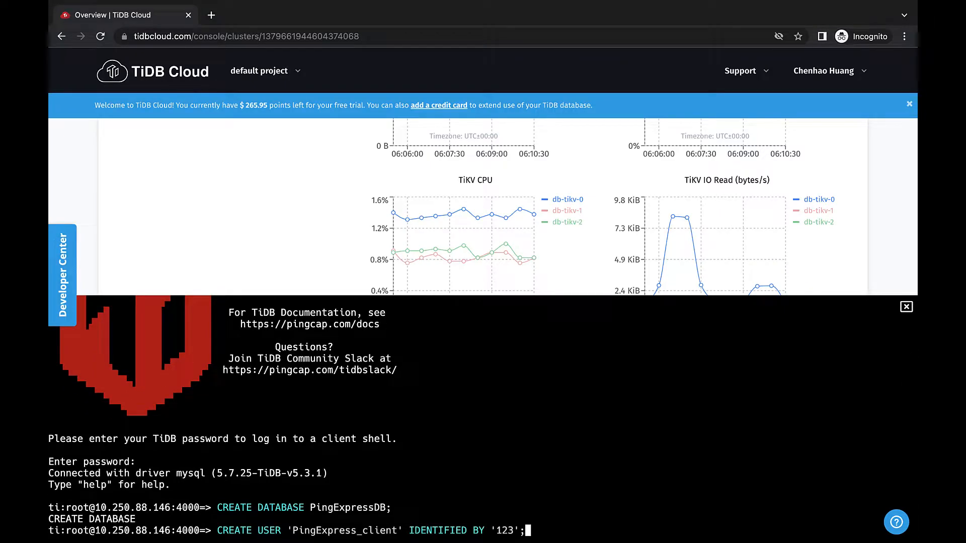
key(Return)
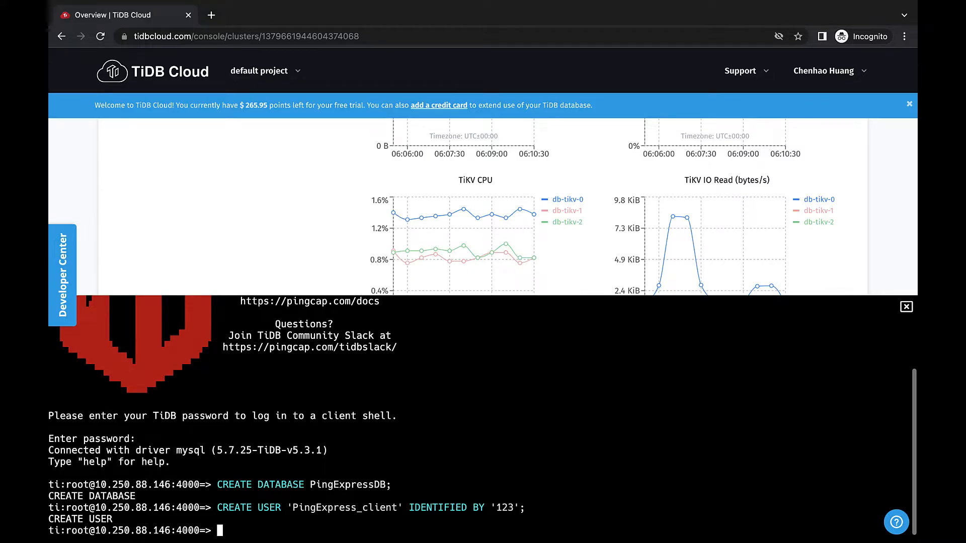
Step: Grant 'PingExpress_client' all privileges on PingExpressDB.* and close the SQL shell
text(GRANT ALL PRIVILEGES ON PingExpressDB.* TO 'PingExpress_client';)
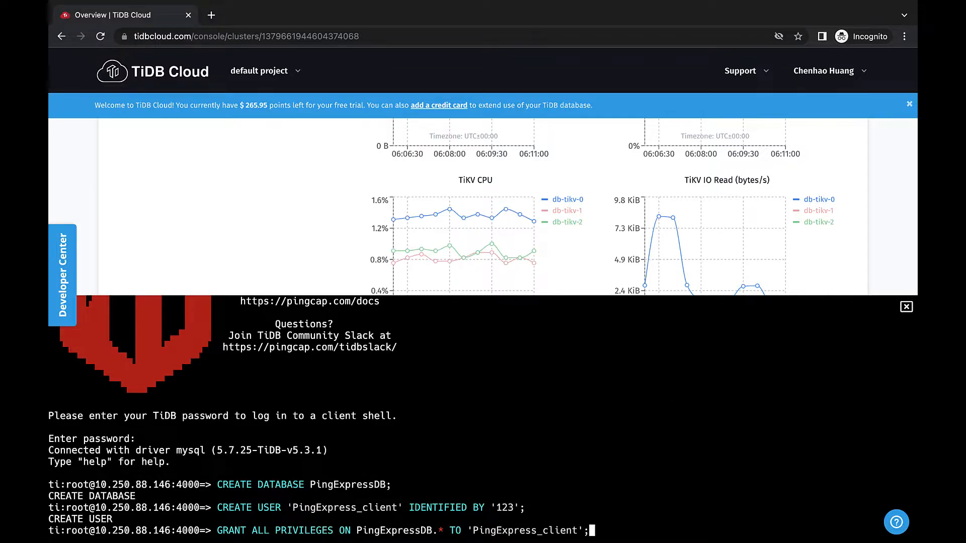
key(Return)
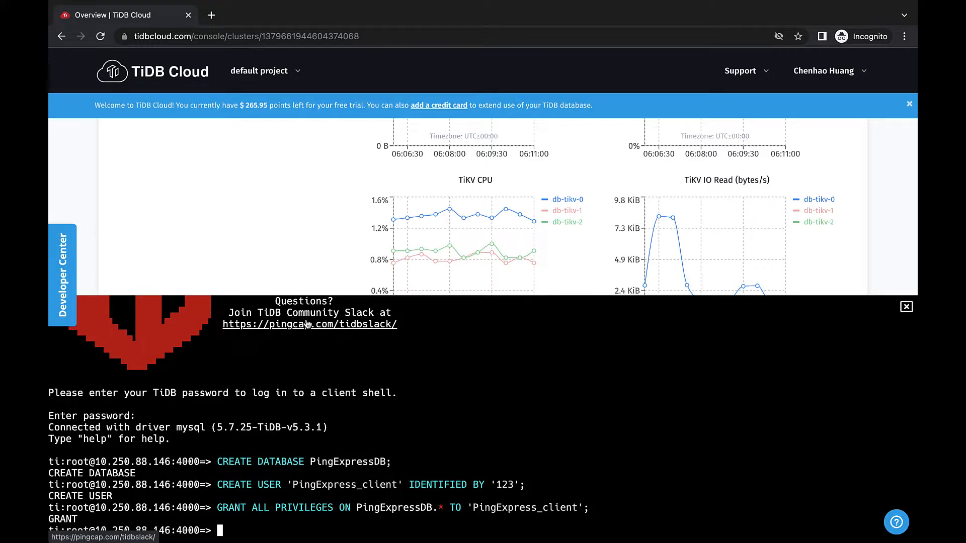
click(906, 307)
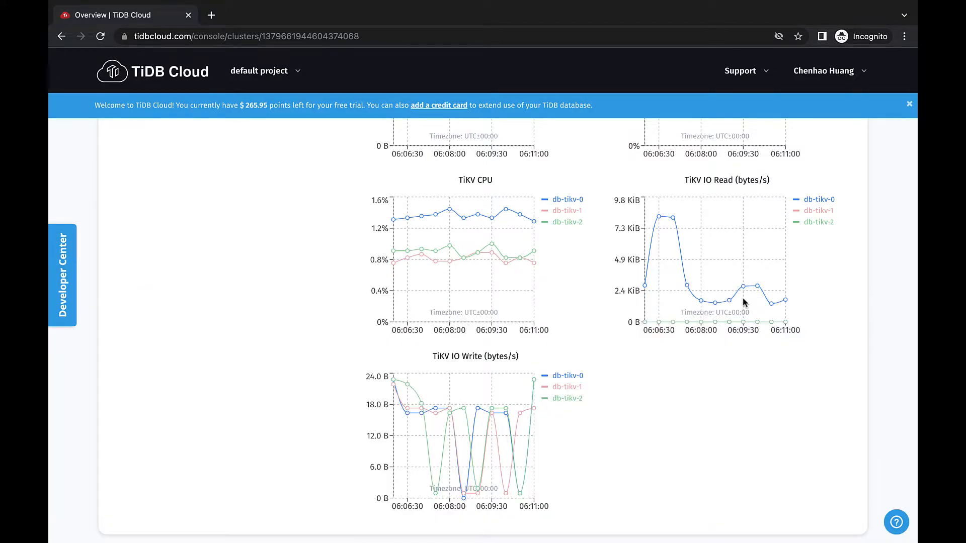
Step: Start a data import task with bucket URL s3://pingexpress/backup_dumpling2/ and bucket region Asia Pacific (Singapore)
scroll(327, 285, up, 15)
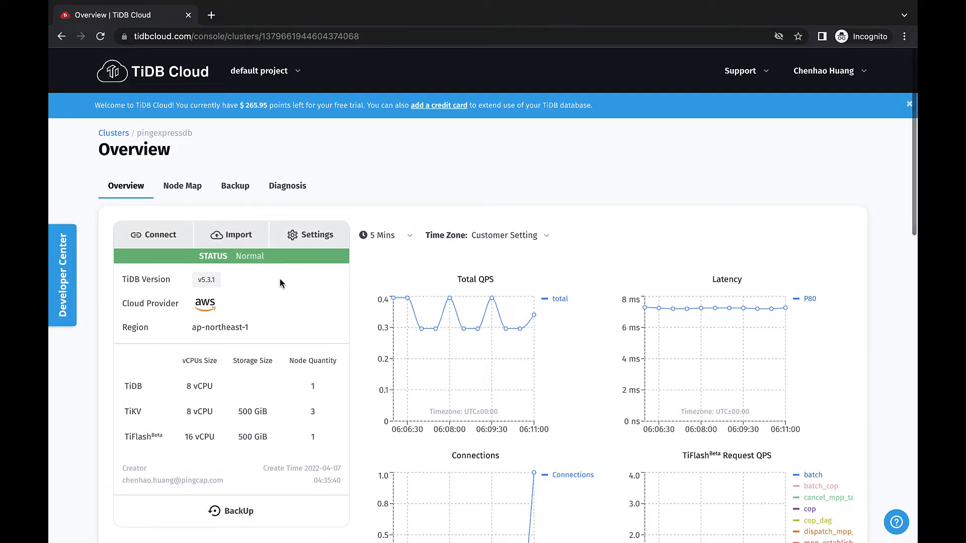
click(236, 237)
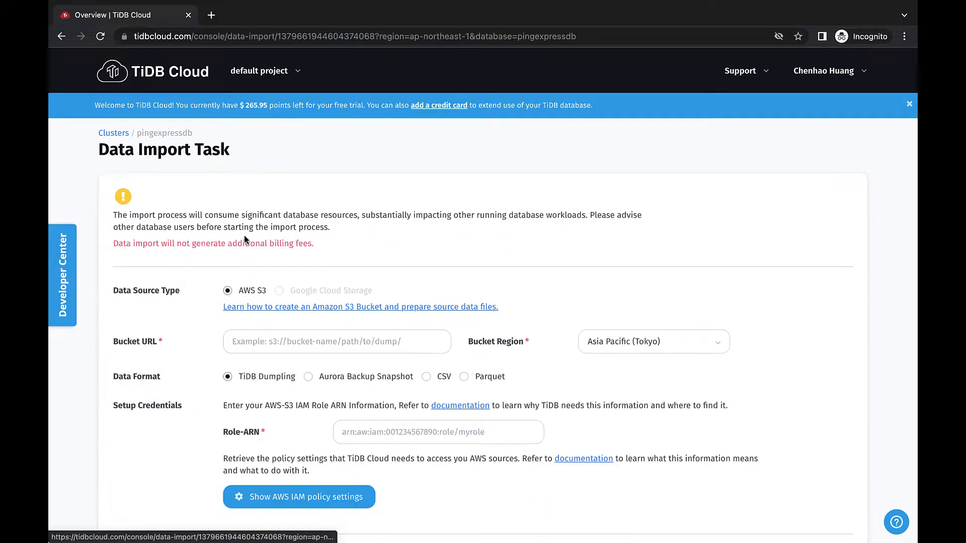
click(295, 337)
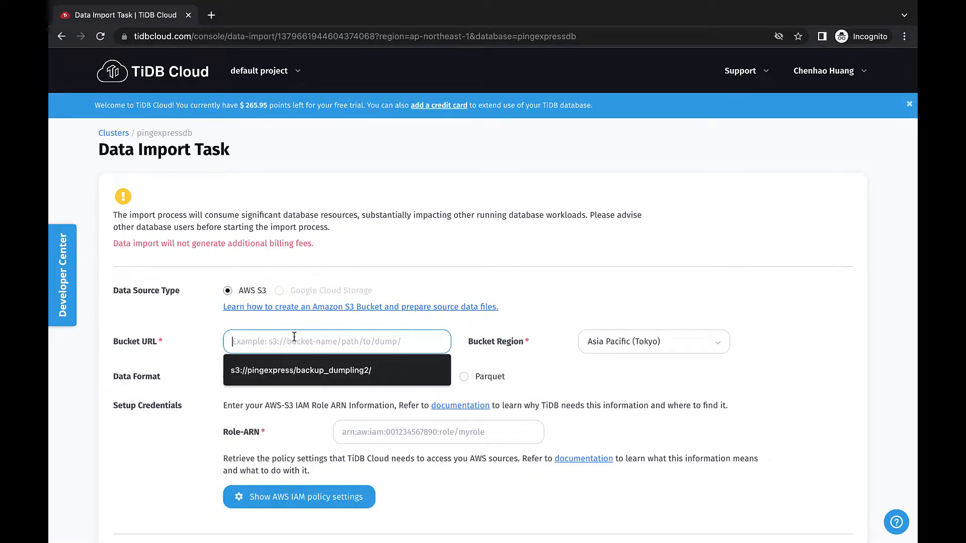
click(295, 374)
click(634, 342)
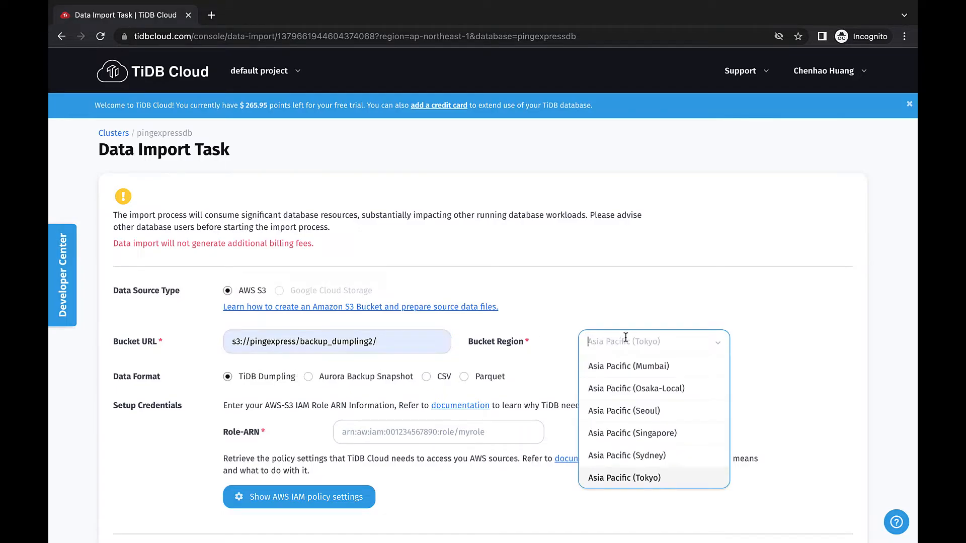
click(639, 433)
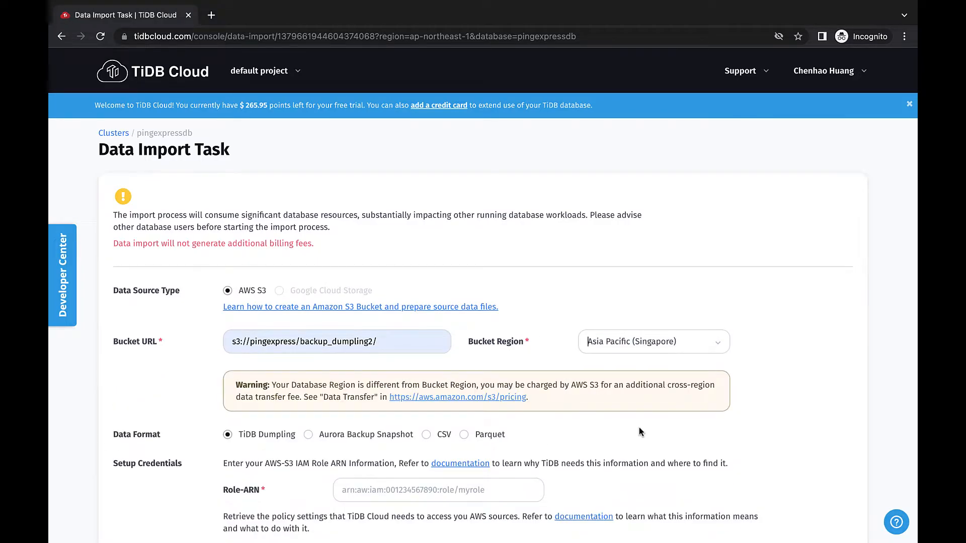
Step: Fill in the import task's Role-ARN with the saved pingexpress role and enter the root user's database password
scroll(640, 432, down, 3)
click(437, 365)
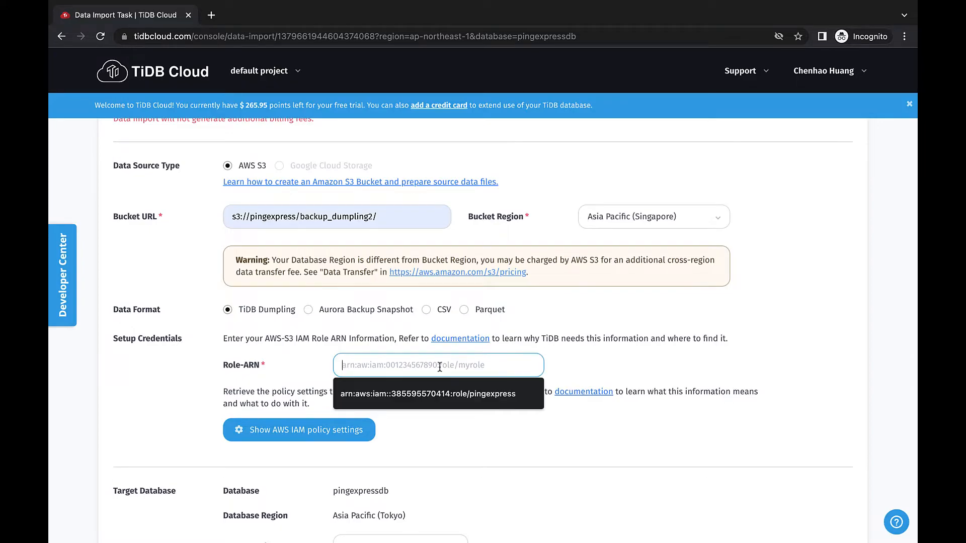
click(436, 393)
scroll(436, 393, down, 3)
click(378, 448)
key(super+v)
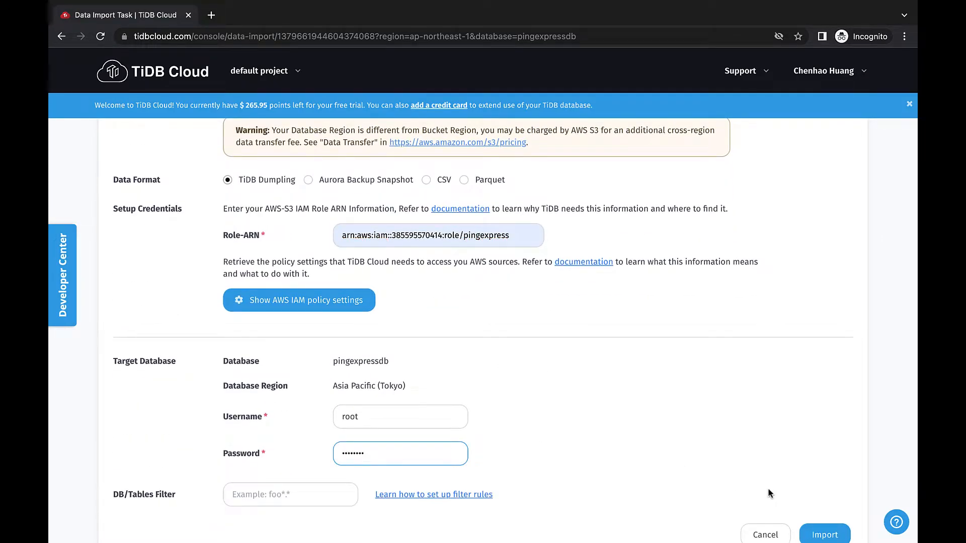
Step: Submit the data import task and accept the warning about database resource usage
scroll(782, 492, down, 1)
click(822, 515)
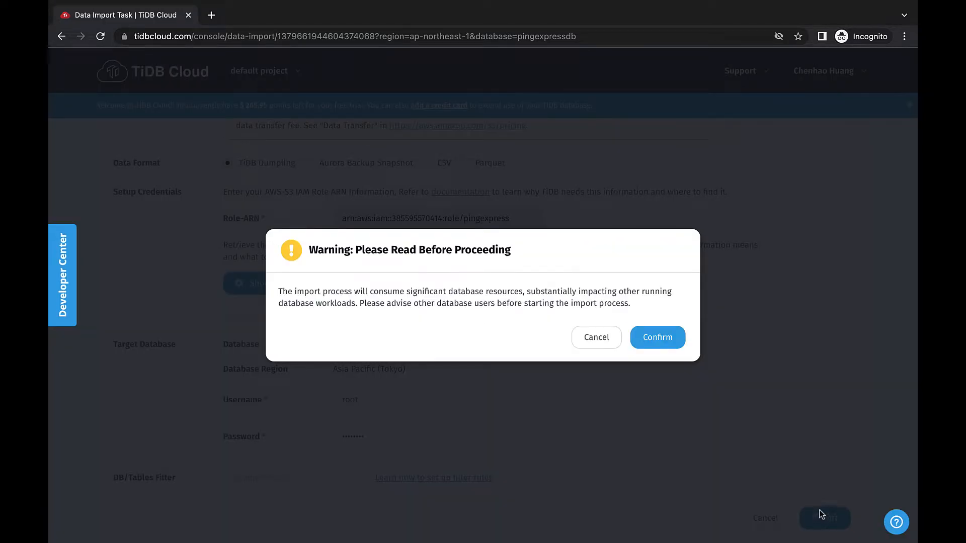
click(674, 346)
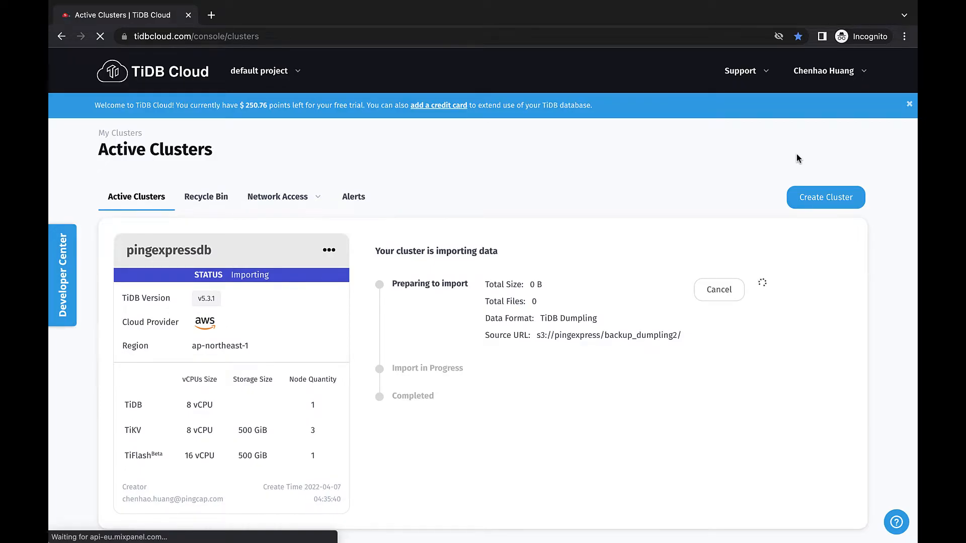
Step: Open the web SQL shell of the pingexpressdb cluster and log in with the database password
click(173, 240)
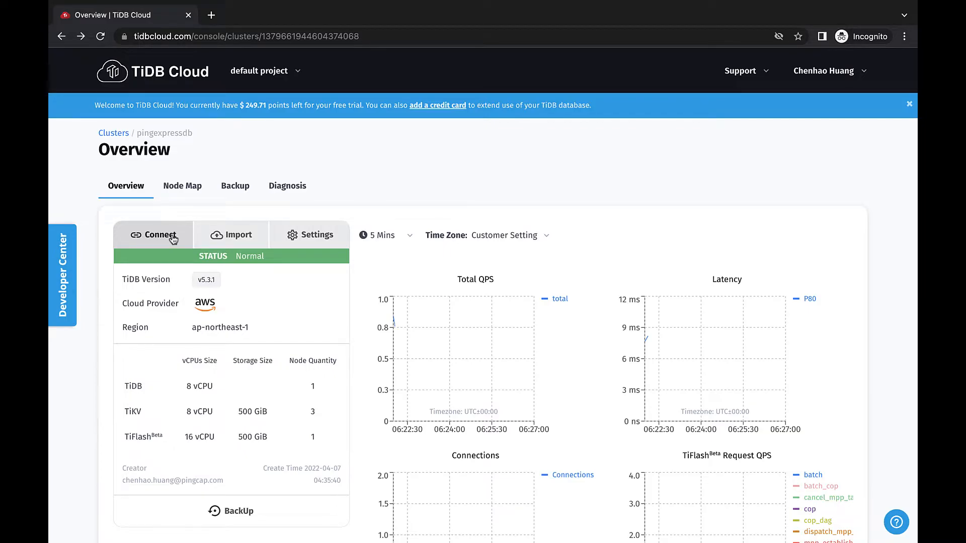
click(173, 240)
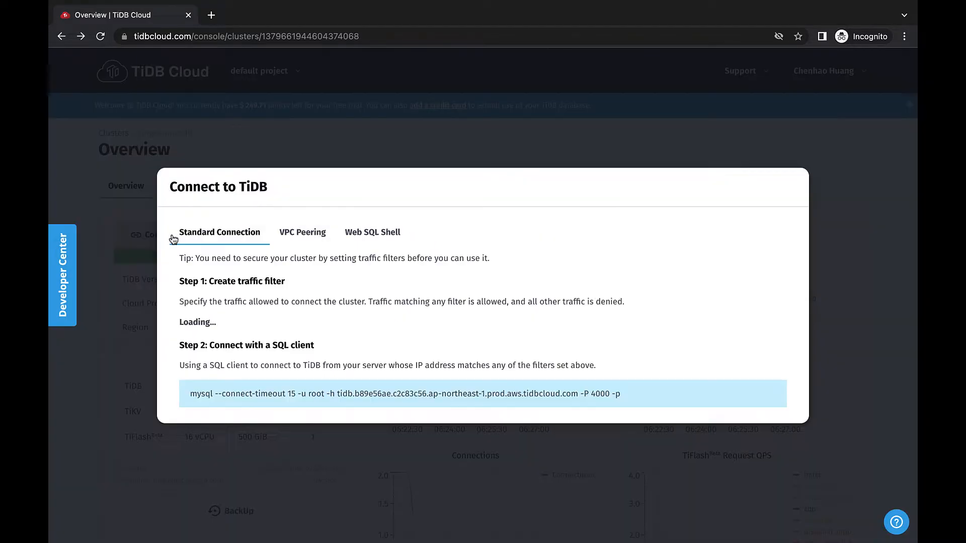
click(364, 237)
click(242, 261)
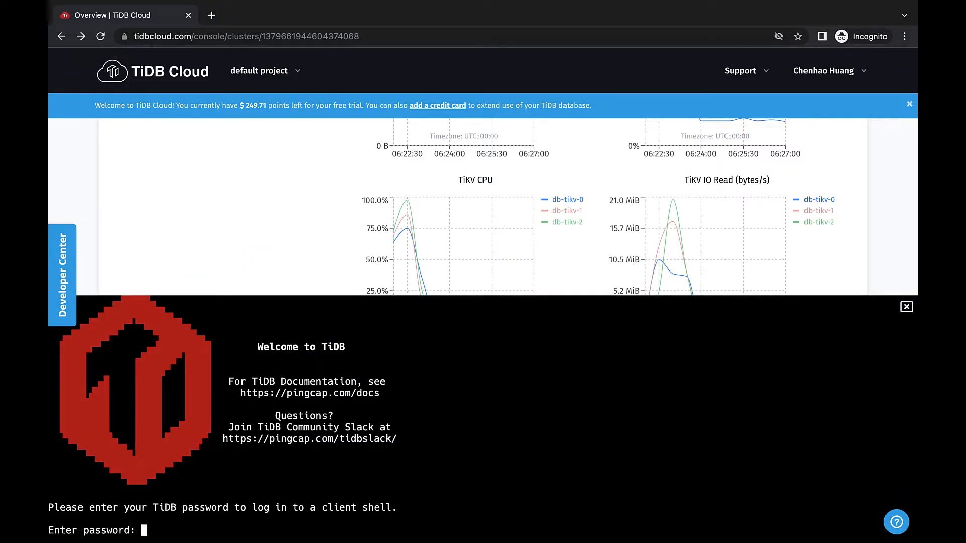
key(Return)
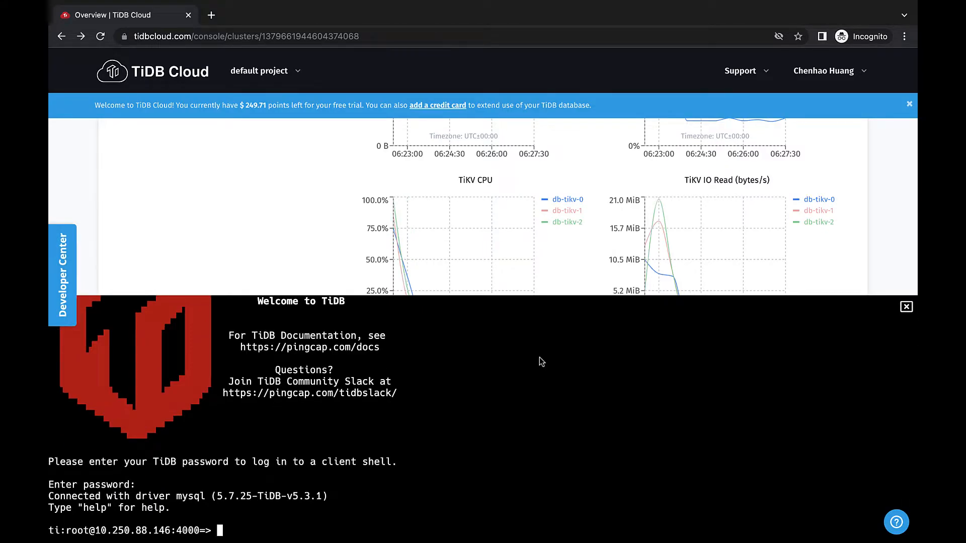
Step: Set one TiFlash replica on the packages table in PingExpressDB and query information_schema.TIFLASH_REPLICA for the replication progress
key(super+v)
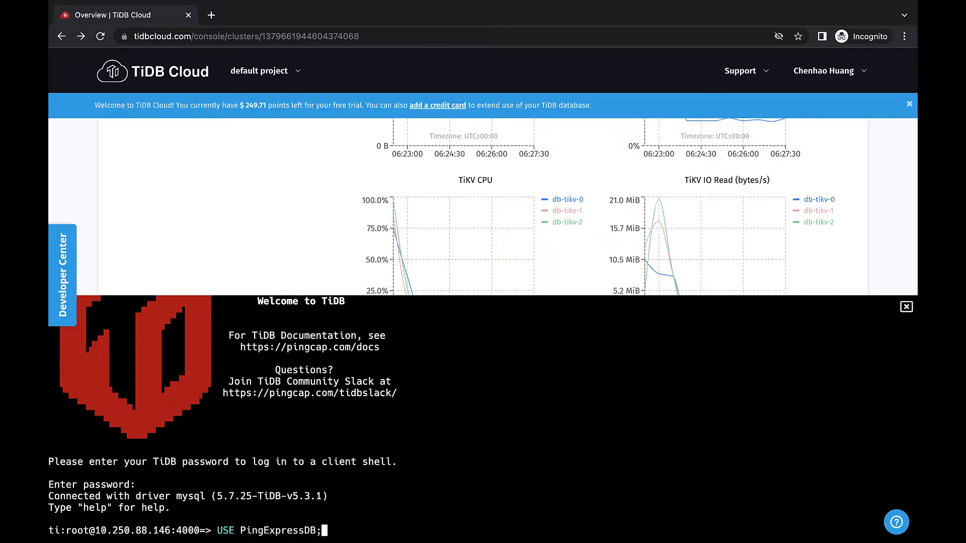
key(Return)
text(ALTER TABLE packages SET TiFlash REPLICA 1;)
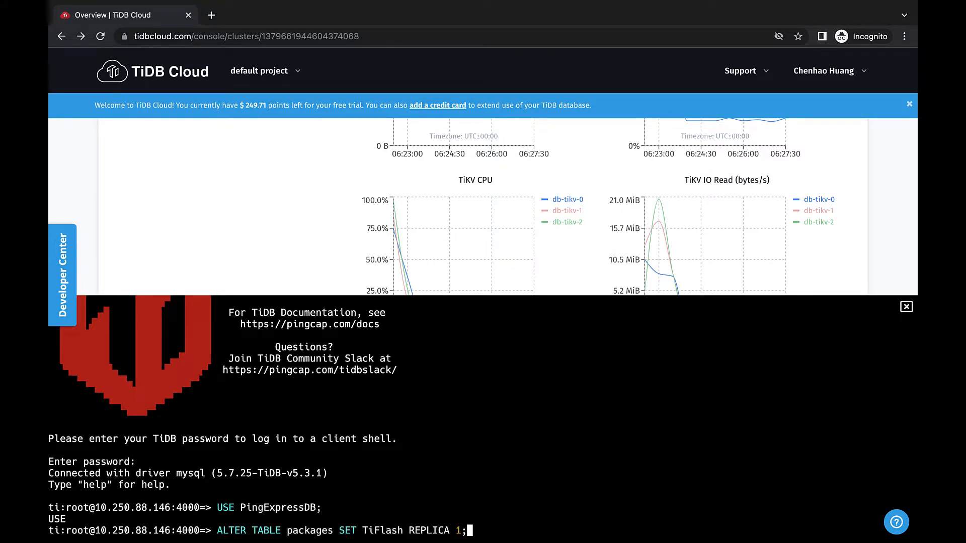
key(Return)
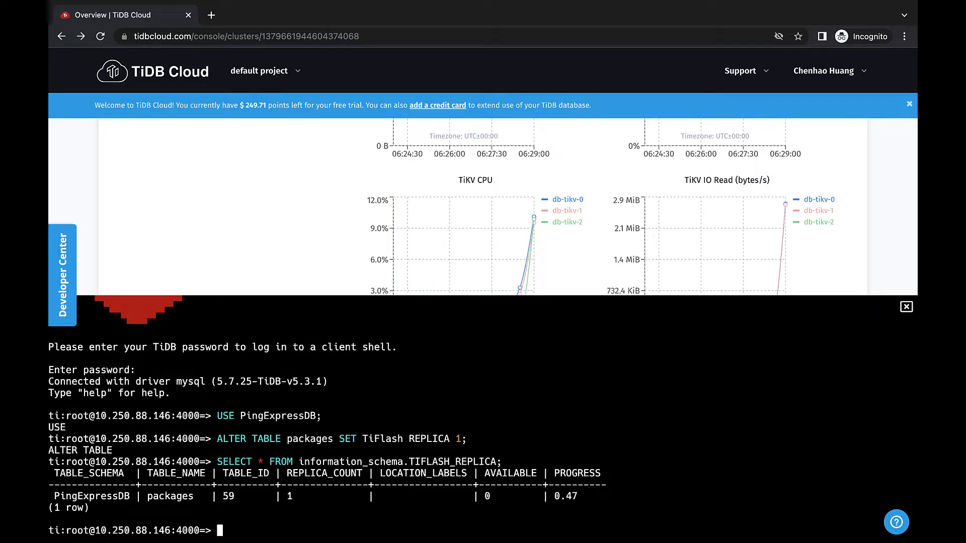
key(Up)
key(Return)
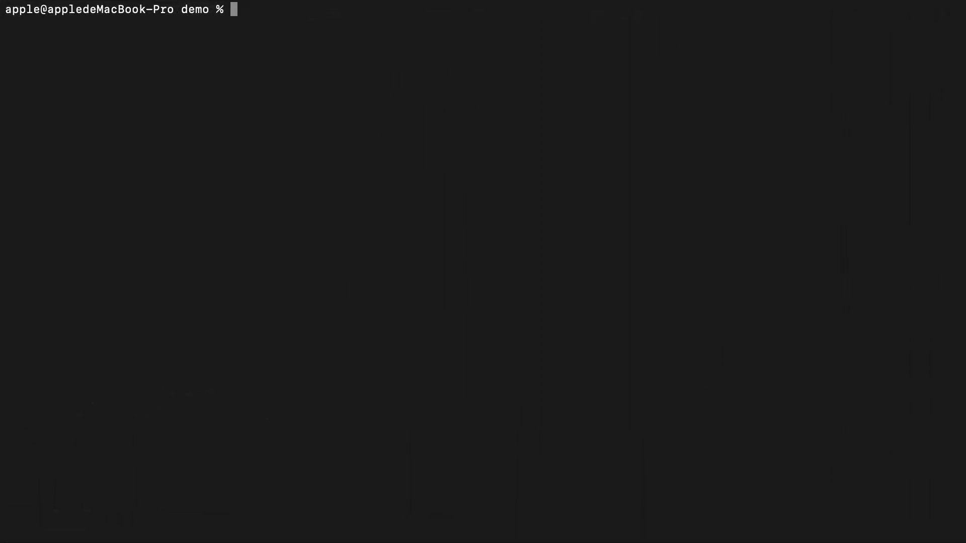
Step: Switch to the terminal and launch Metabase by running java -jar metabase.jar
text(java -jar metabase.jar)
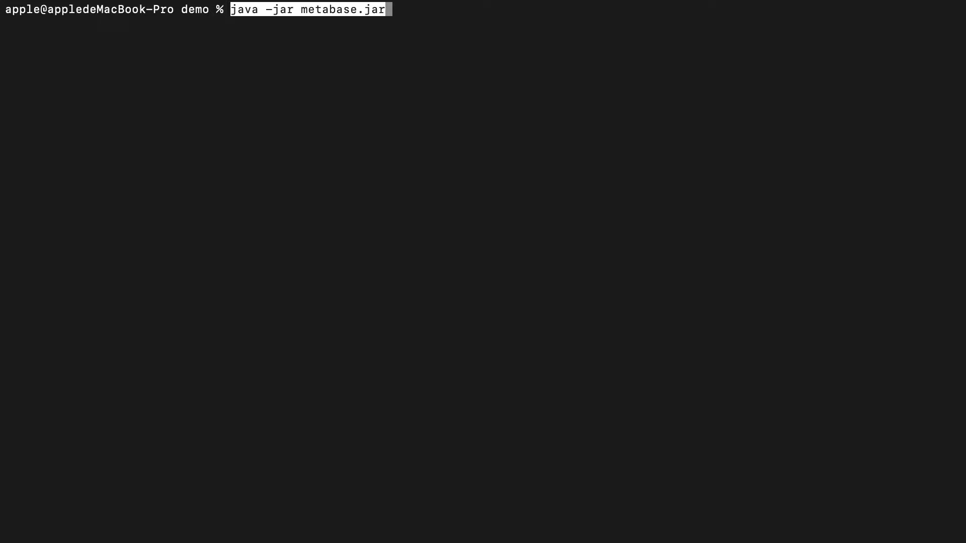
key(Return)
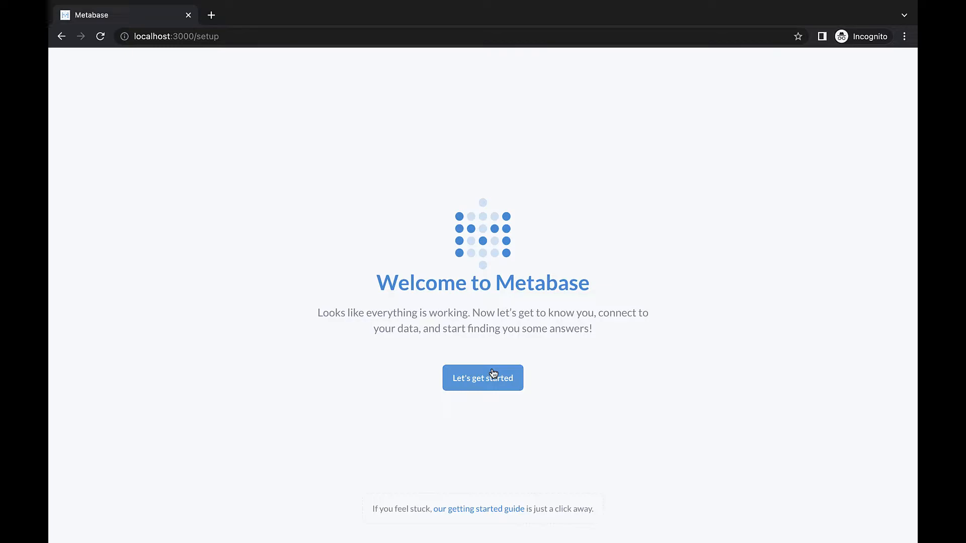
Step: Begin the Metabase setup in English and submit the user's name, e-mail, team name DevRel and account password
click(493, 374)
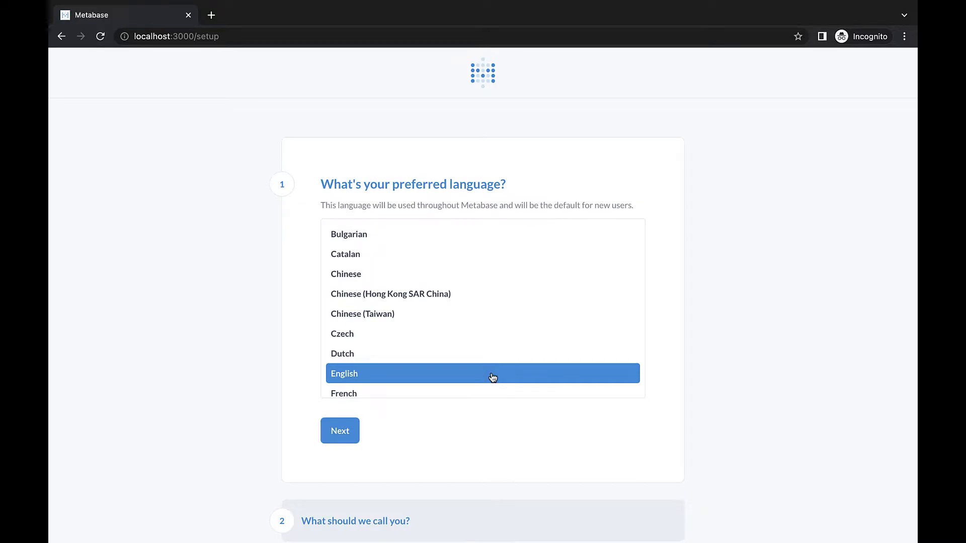
click(340, 431)
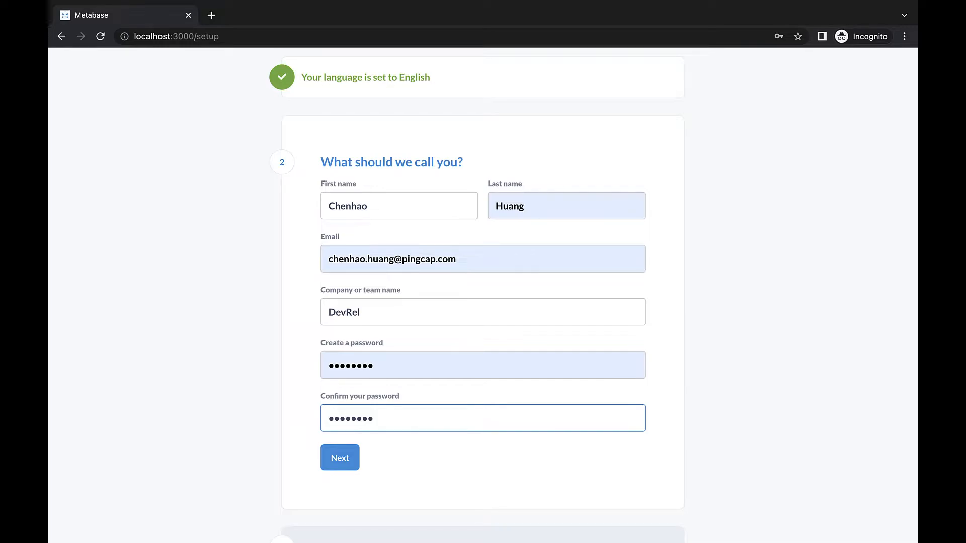
click(351, 467)
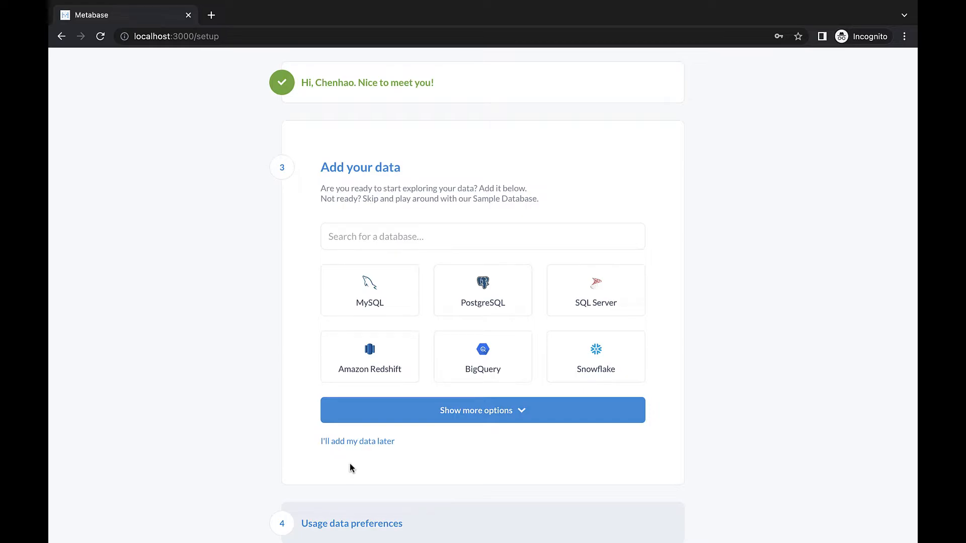
Step: Add a MySQL data source with display name pingexpressdb, host tidb.54f835f0.c2c83c56.ap-northeast-1.prod.aws.tidbcloud.com and port 4000
click(376, 313)
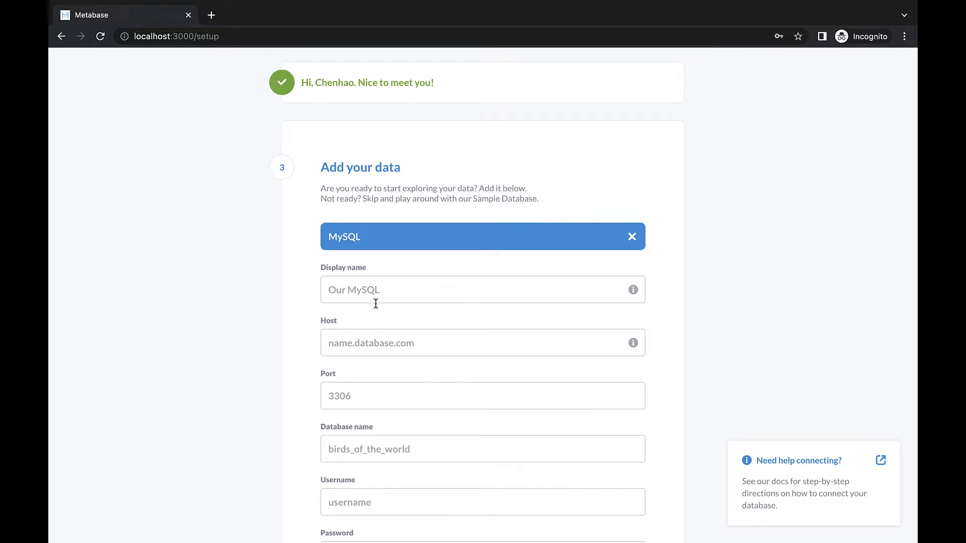
click(375, 299)
text(pingexpressdb)
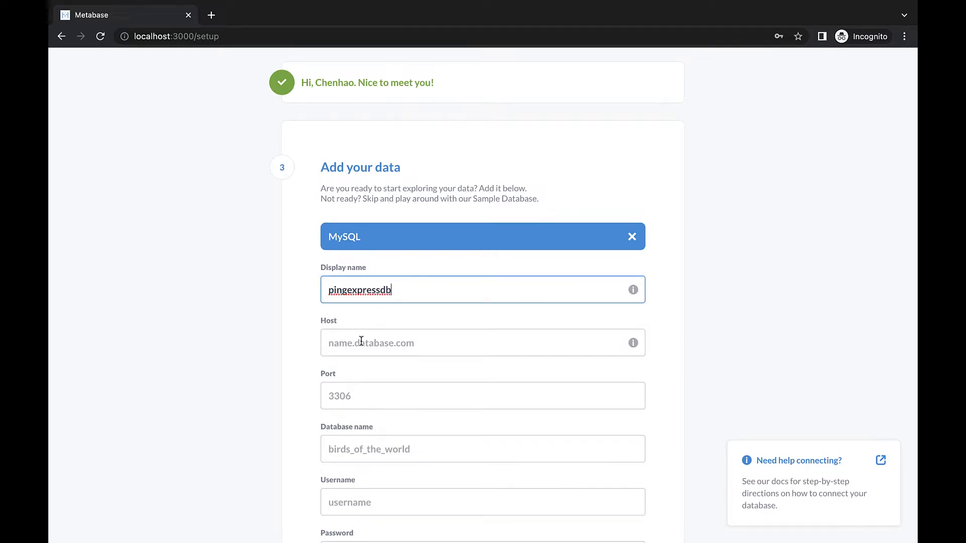
click(361, 341)
text(tidb.54f835f0.c2c83c56.ap-northeast-1.prod.aws.tidbcloud.com)
click(440, 395)
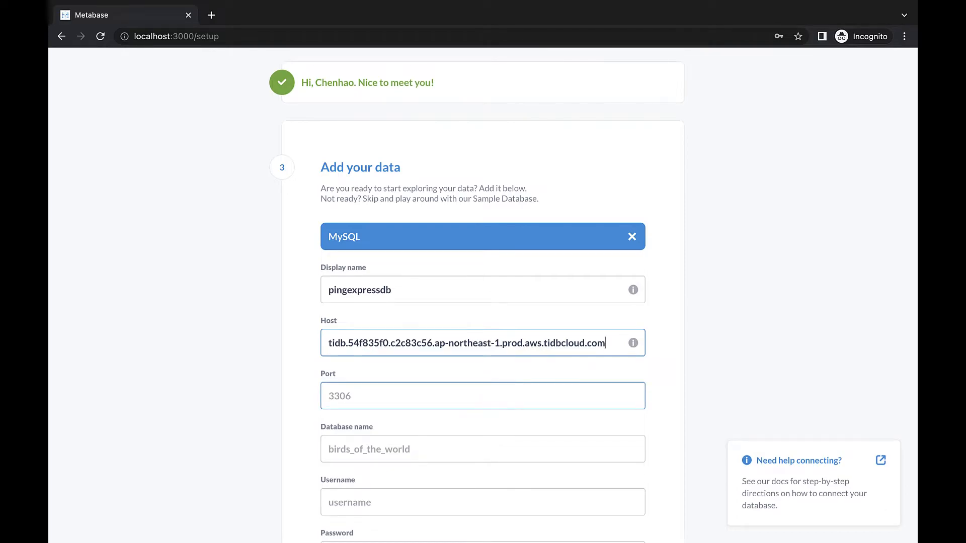
click(447, 408)
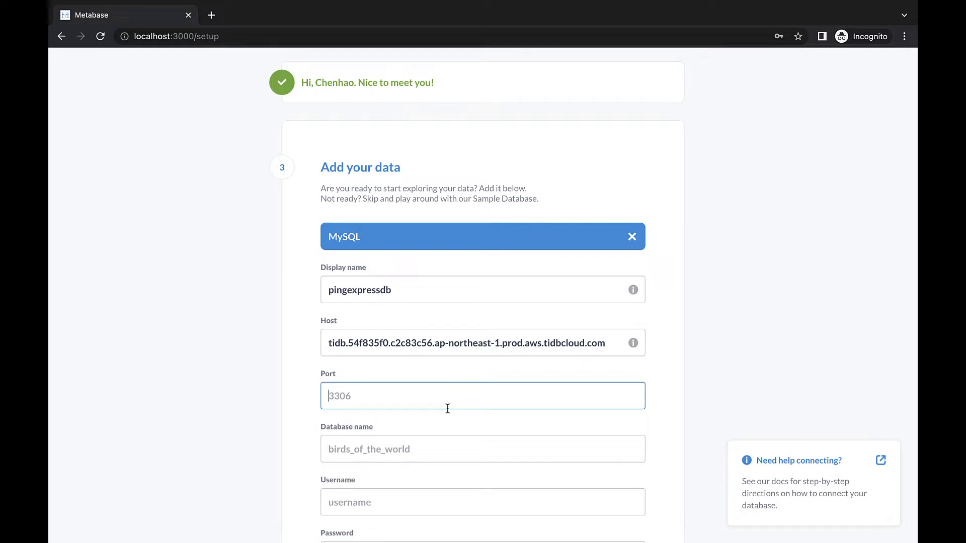
text(4000)
Step: Complete the MySQL connection with database name pingexpressdb, username root and the database password, and submit it
scroll(432, 342, down, 3)
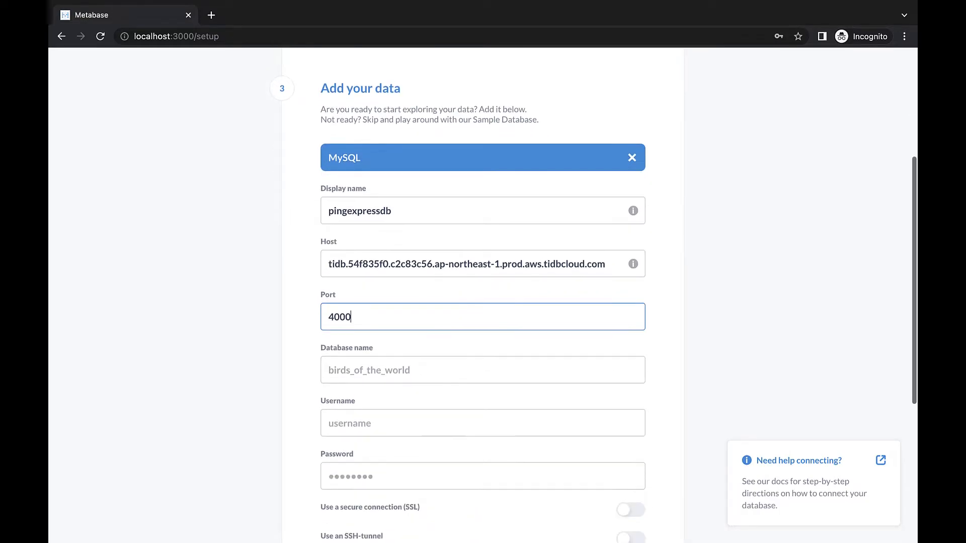
click(419, 364)
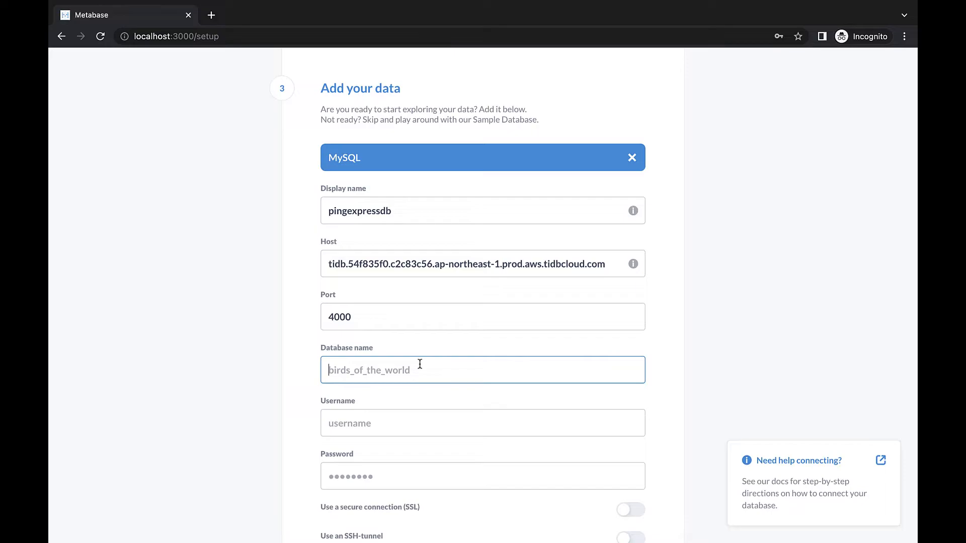
text(pingexpressdb)
scroll(421, 391, down, 1)
click(416, 380)
text(root)
click(400, 422)
text(****)
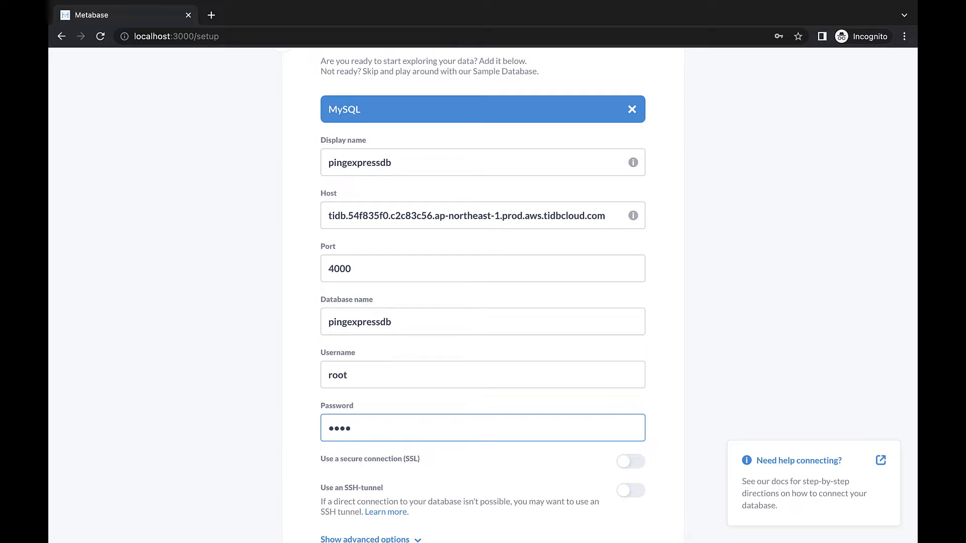
text(****)
scroll(483, 302, down, 3)
scroll(482, 302, down, 1)
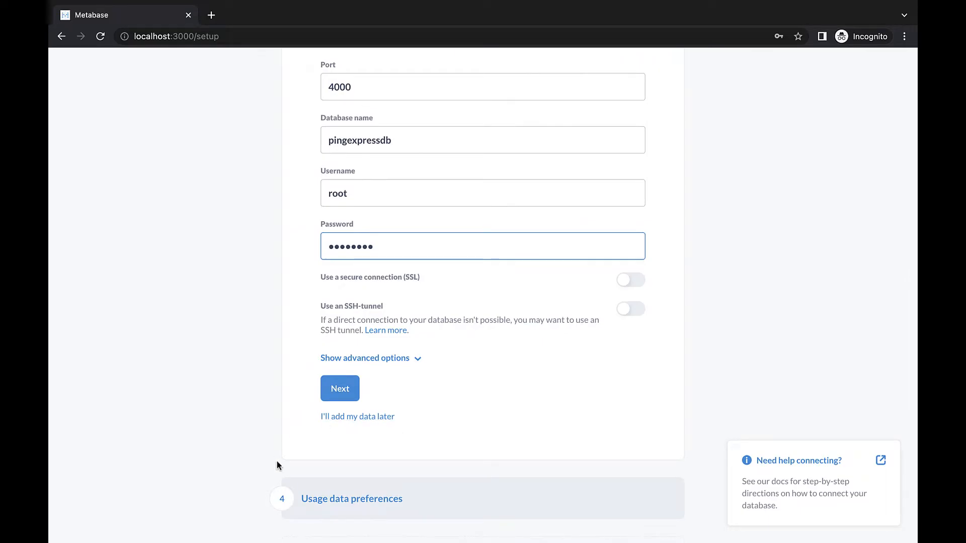
click(344, 390)
Step: Opt out of usage event collection, finish the Metabase setup and go to the home page
click(346, 362)
click(350, 460)
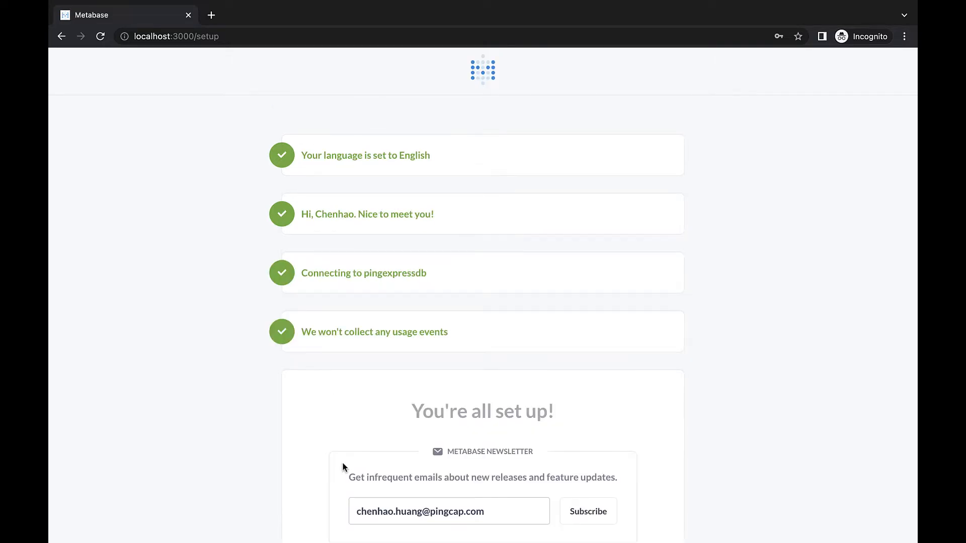
click(449, 434)
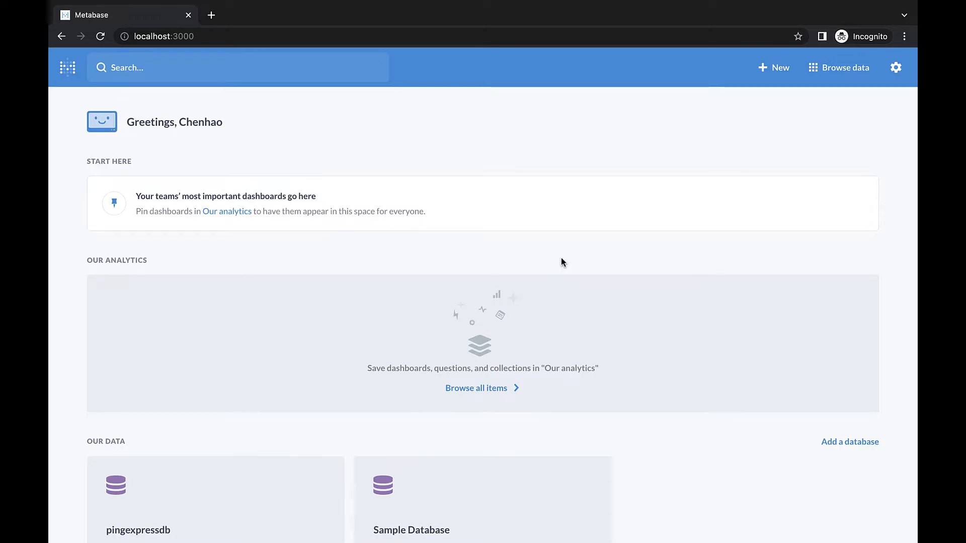
Step: Create a dashboard named pingexpress_dashboard in the Our analytics collection and save it empty
click(765, 67)
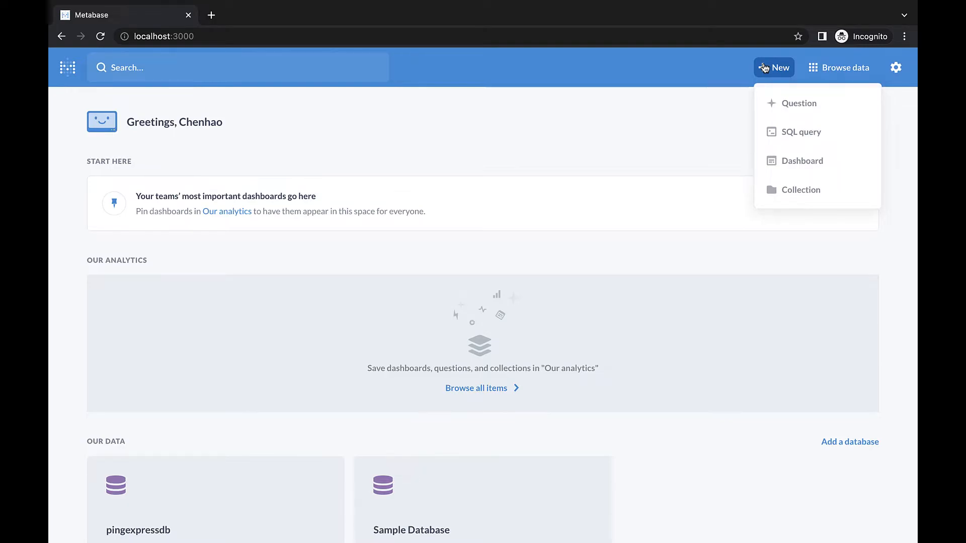
click(793, 163)
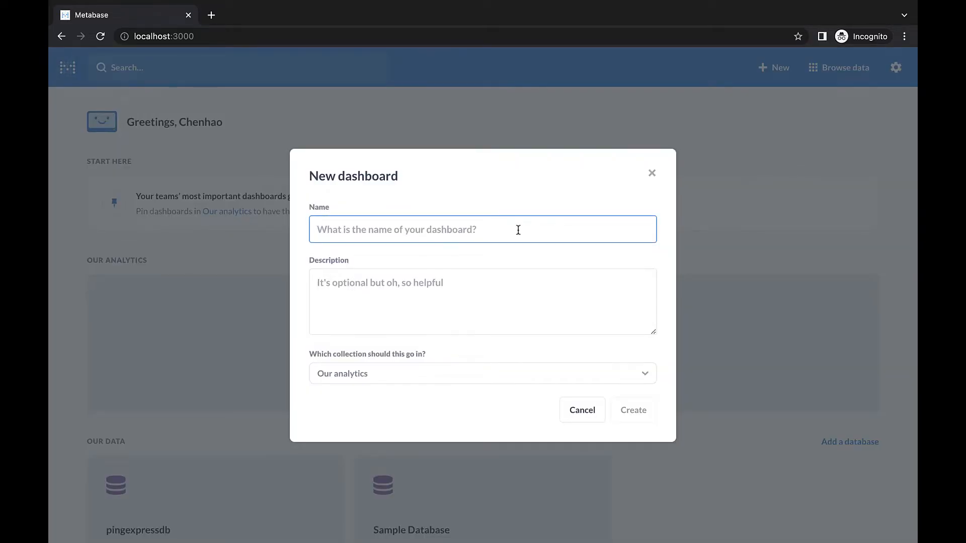
text(pingexpress_dashboard)
click(551, 301)
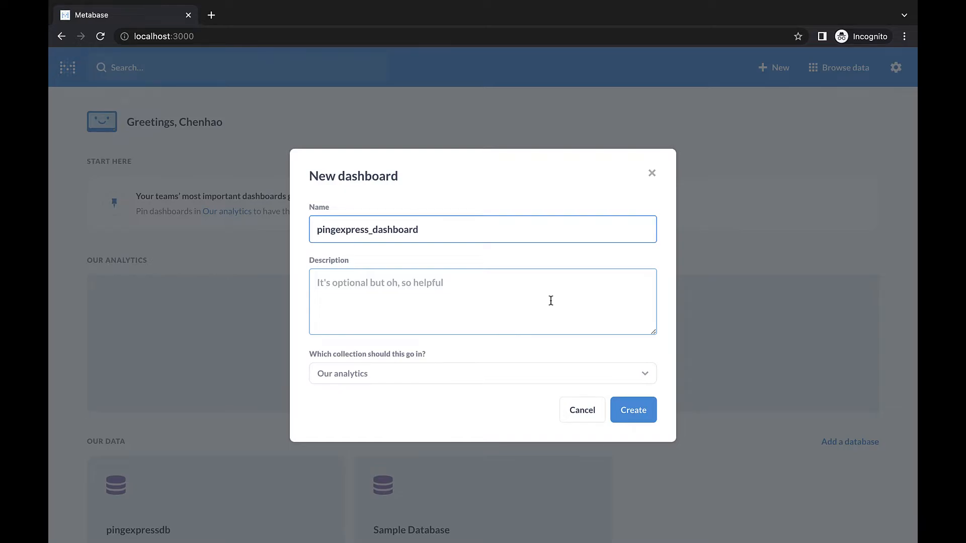
click(625, 403)
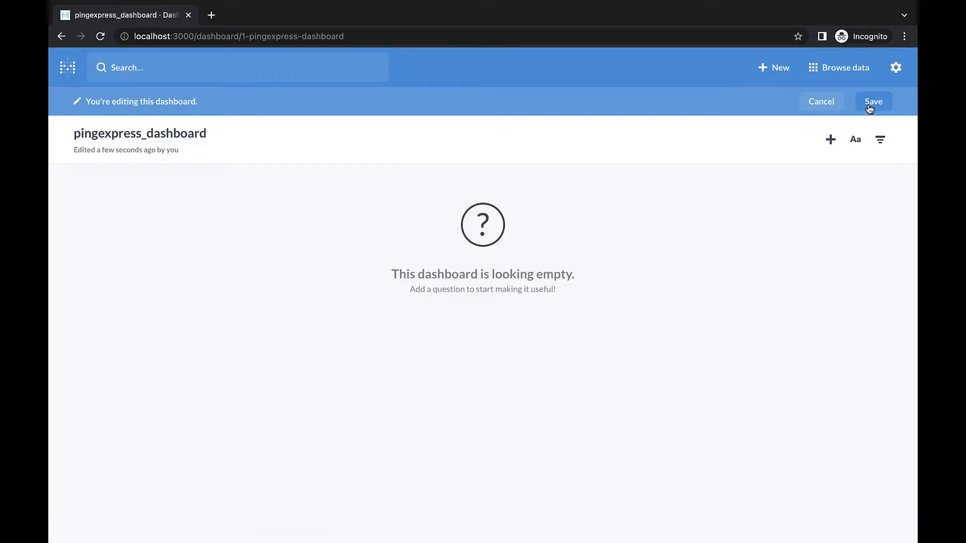
click(869, 102)
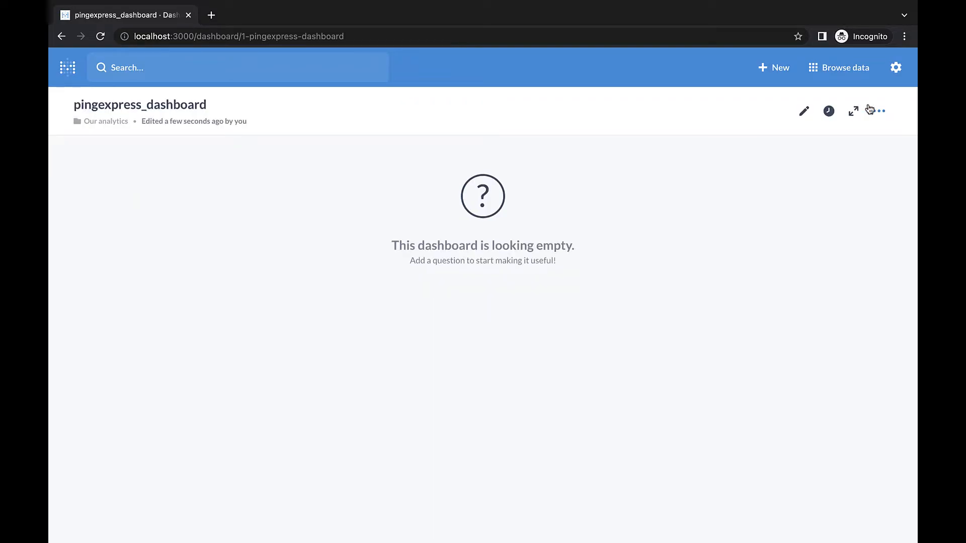
Step: Run a new SQL query on pingexpressdb: SELECT COUNT(*) FROM packages WHERE transaction_kind="4_pkg_out";
click(778, 77)
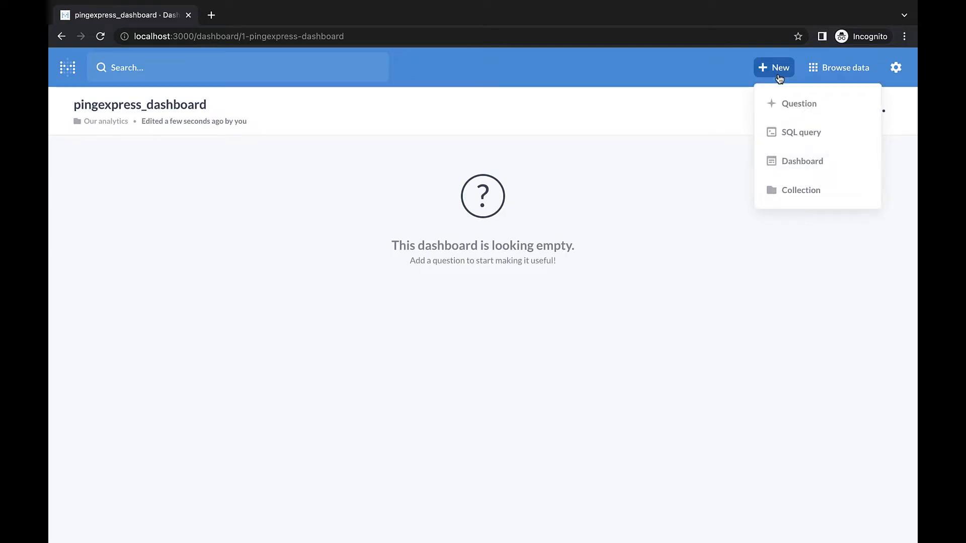
click(797, 143)
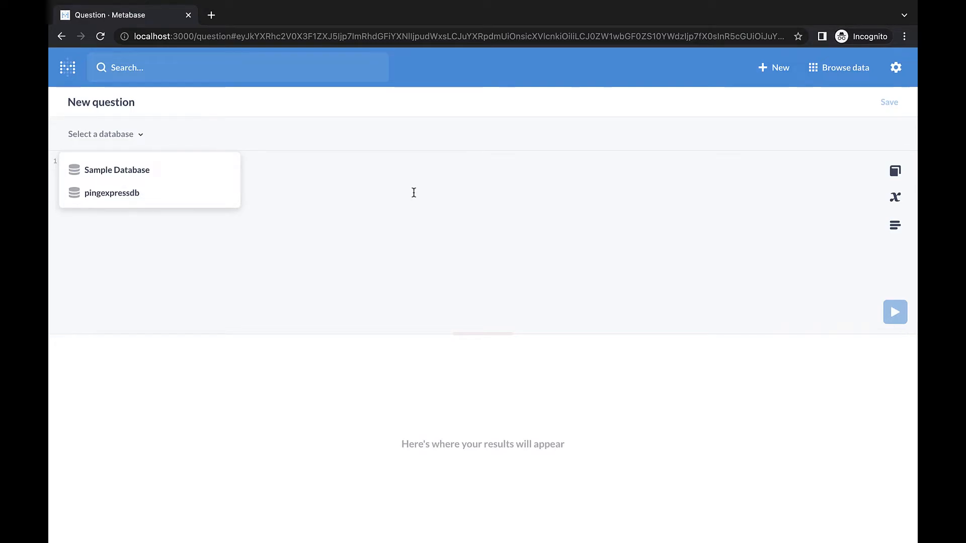
click(128, 195)
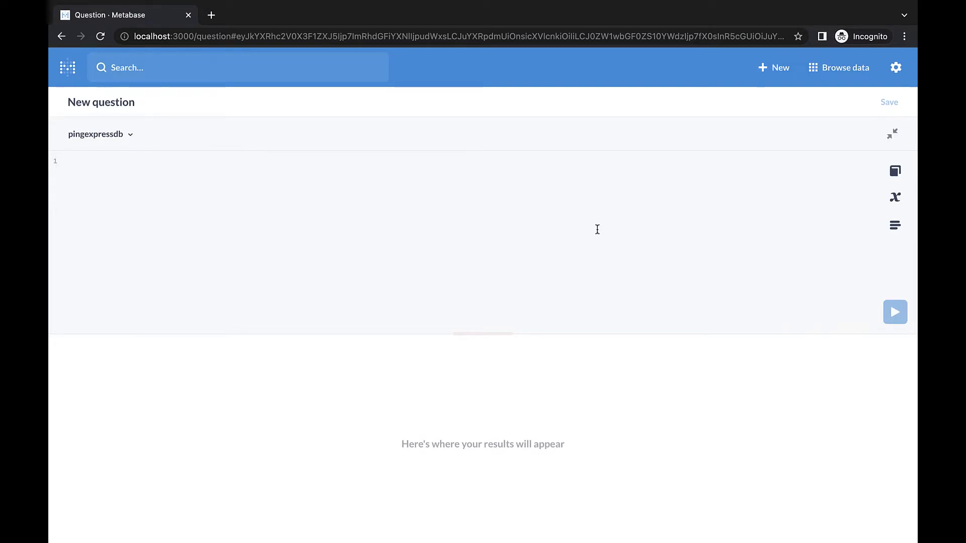
text(SELECT COUNT(*) FROM packages WHERE transaction_kind="4_pkg_out";)
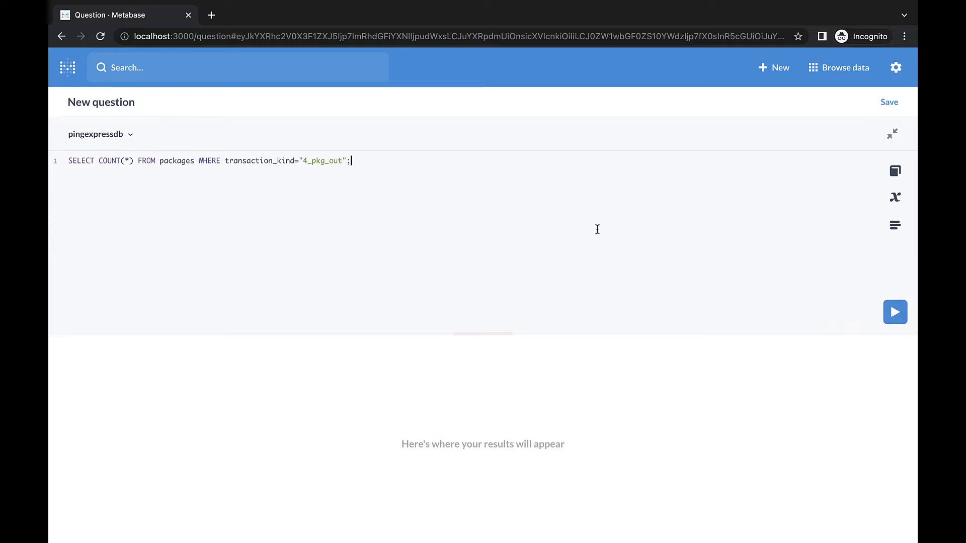
click(897, 311)
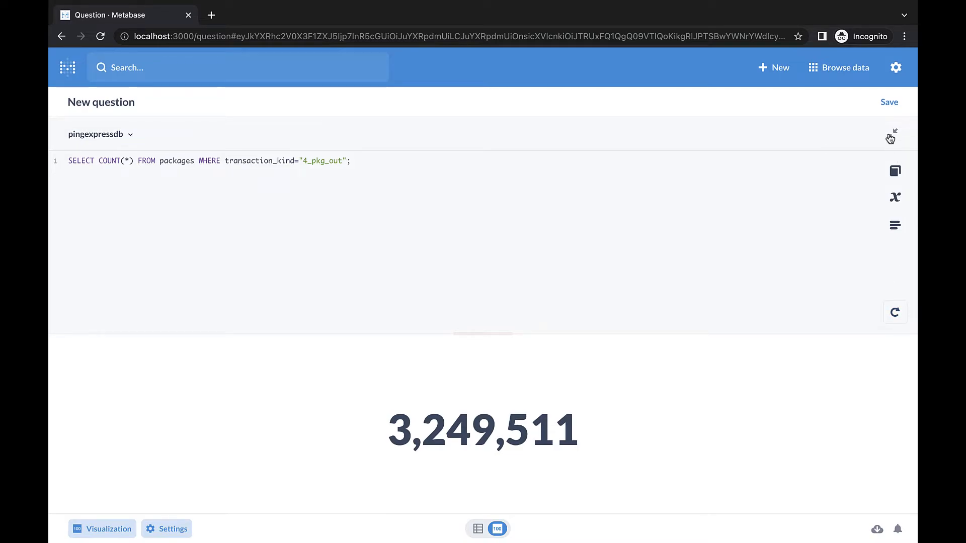
Step: Save the query as Total Packages Delivered in Our analytics and add it to pingexpress_dashboard
click(889, 103)
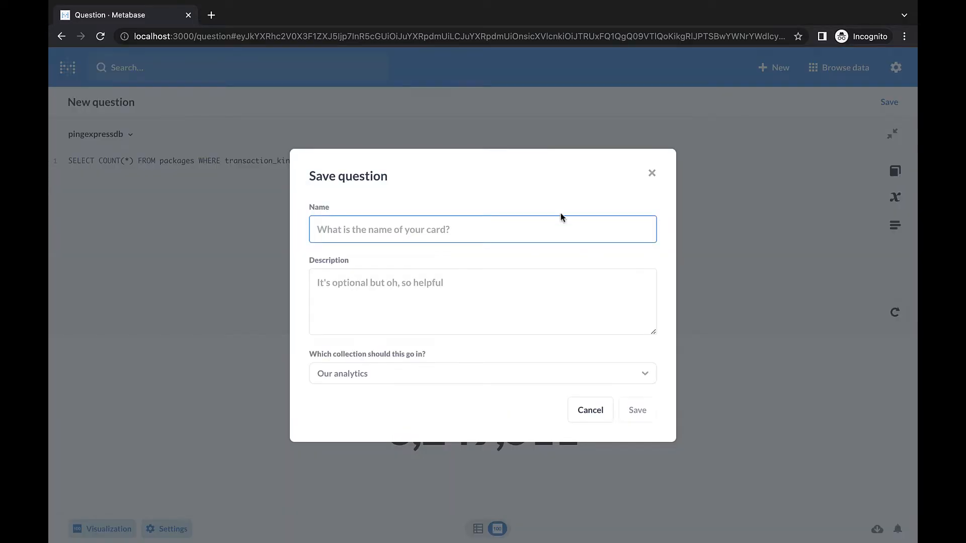
text(Total Packages Delivered)
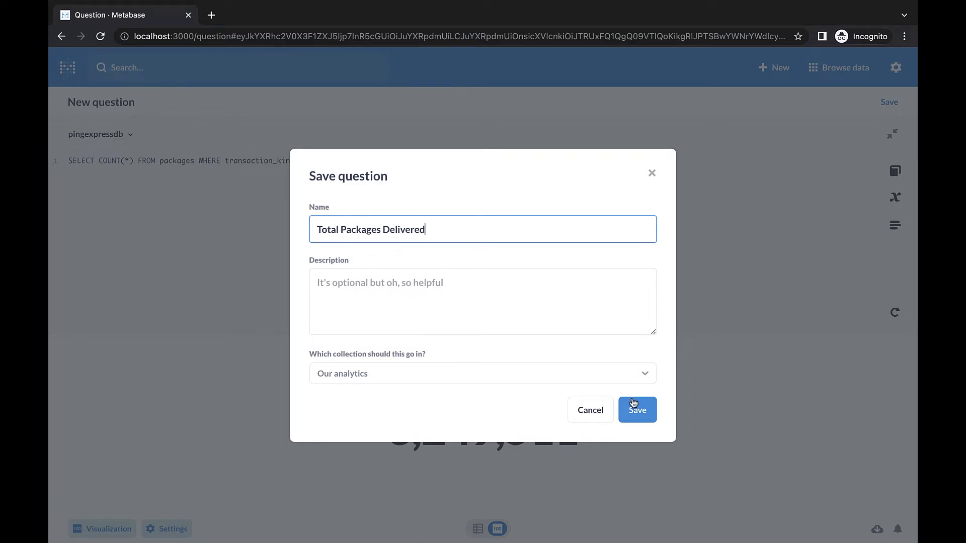
click(635, 407)
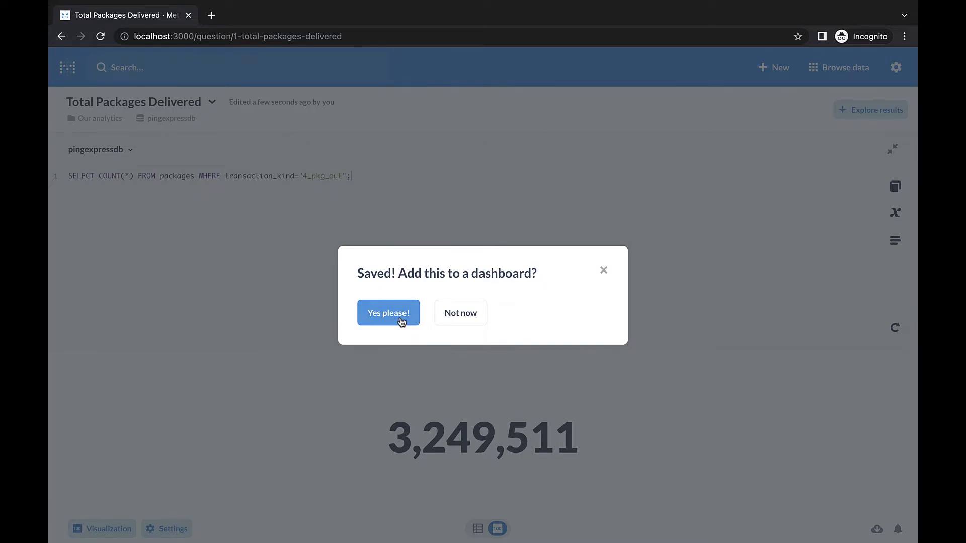
click(400, 320)
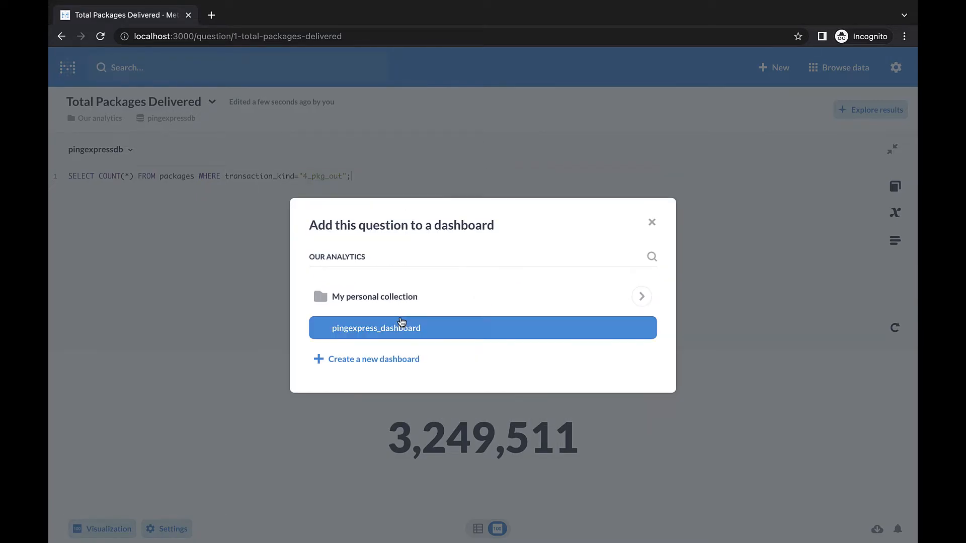
click(433, 332)
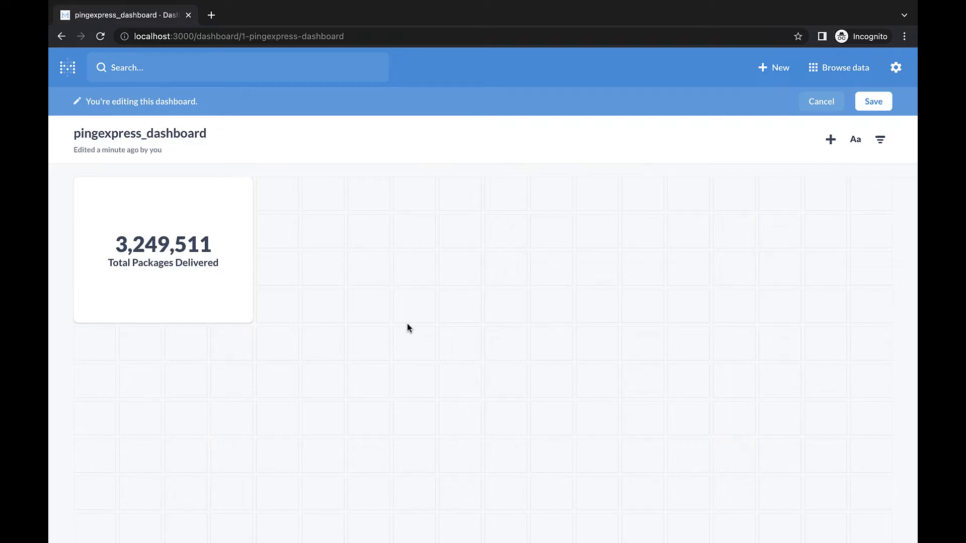
Step: Create the SQL question Number of packages on the way, add it to pingexpress_dashboard and save the dashboard
click(774, 67)
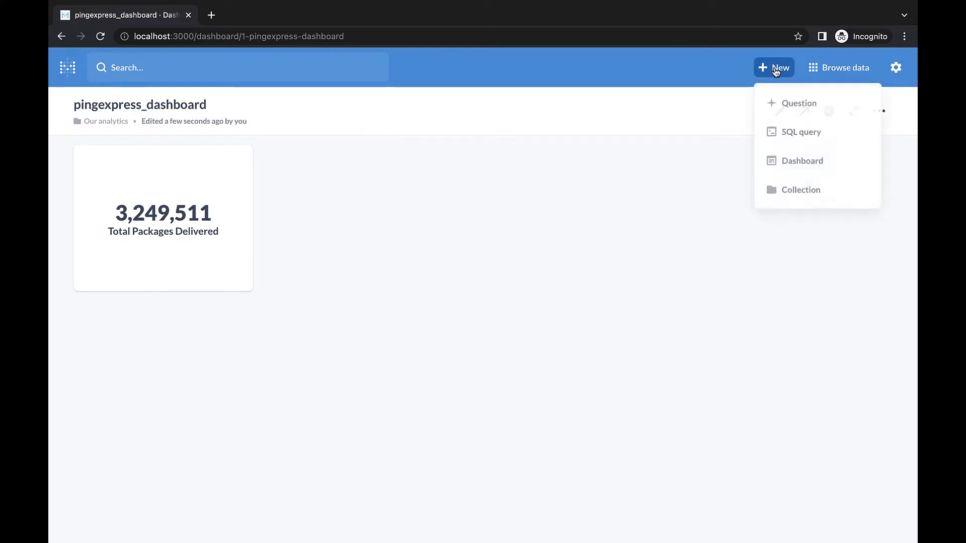
click(782, 138)
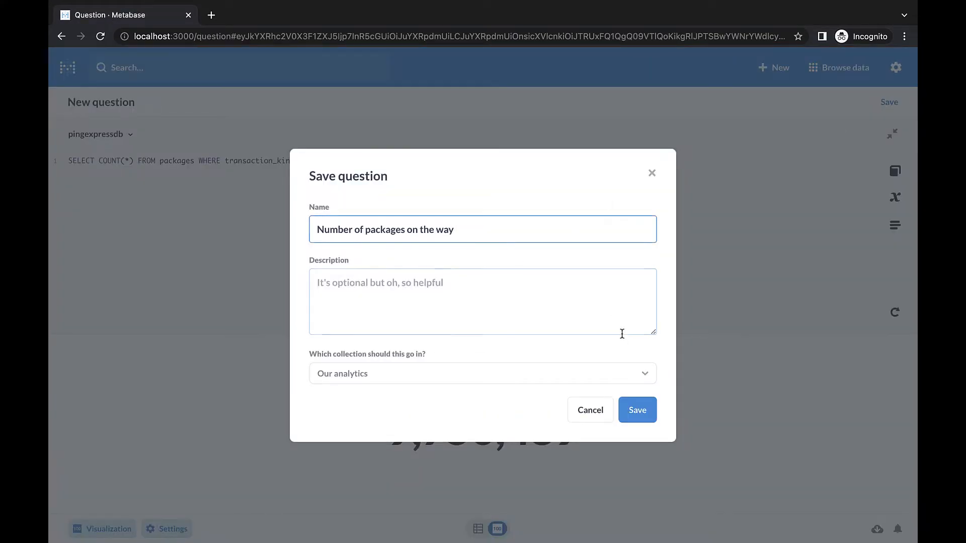
click(638, 410)
click(394, 330)
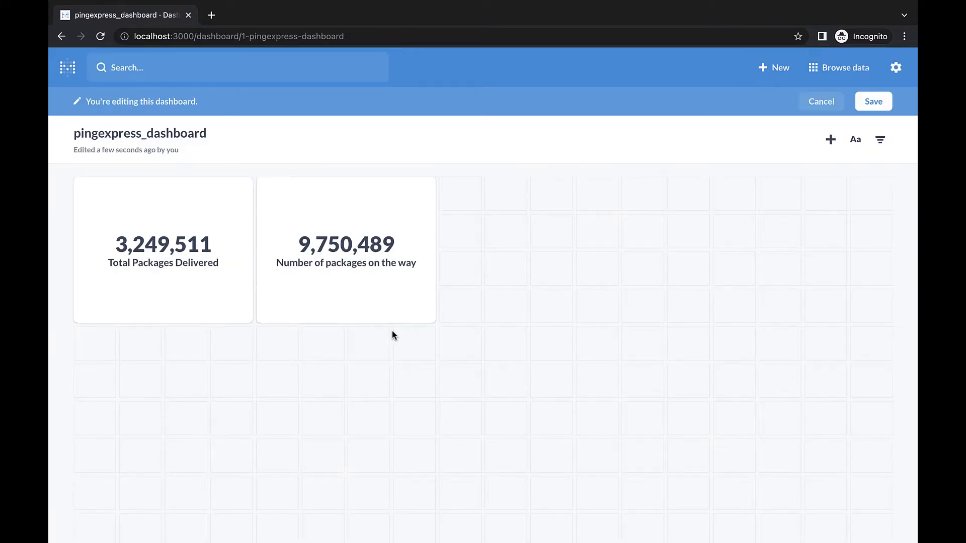
click(873, 99)
Step: Run a pingexpressdb query counting 1_pkg_in packages by start_state, united with 3_des packages counted by destination_state
click(774, 67)
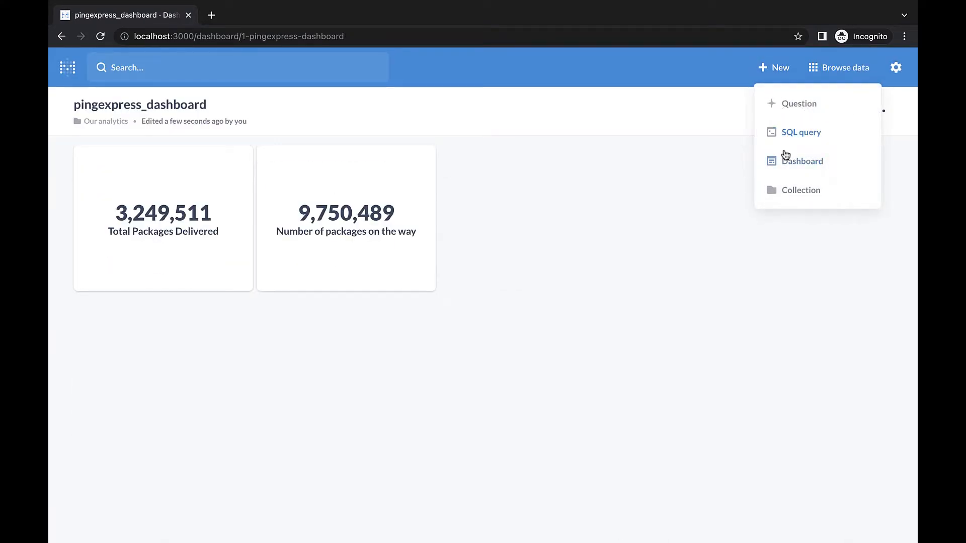
click(786, 134)
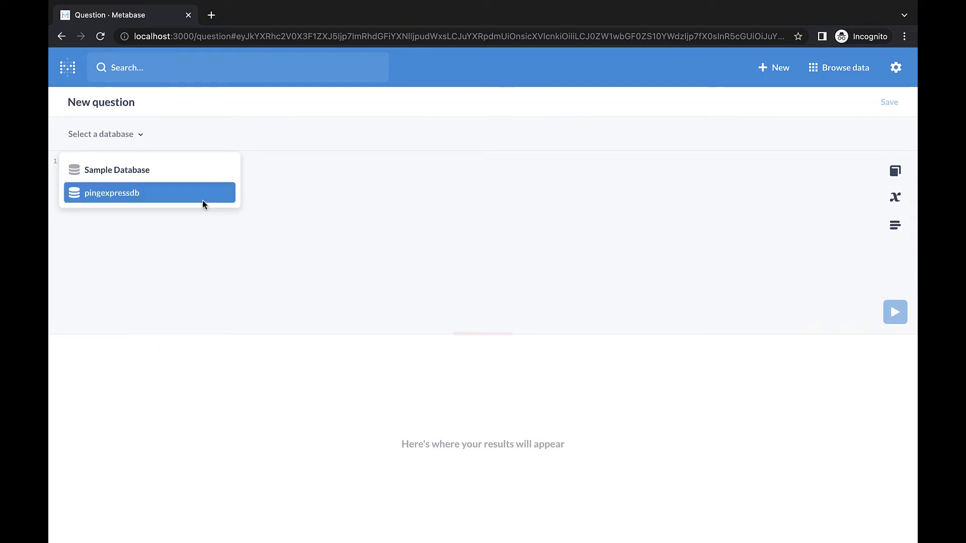
click(131, 195)
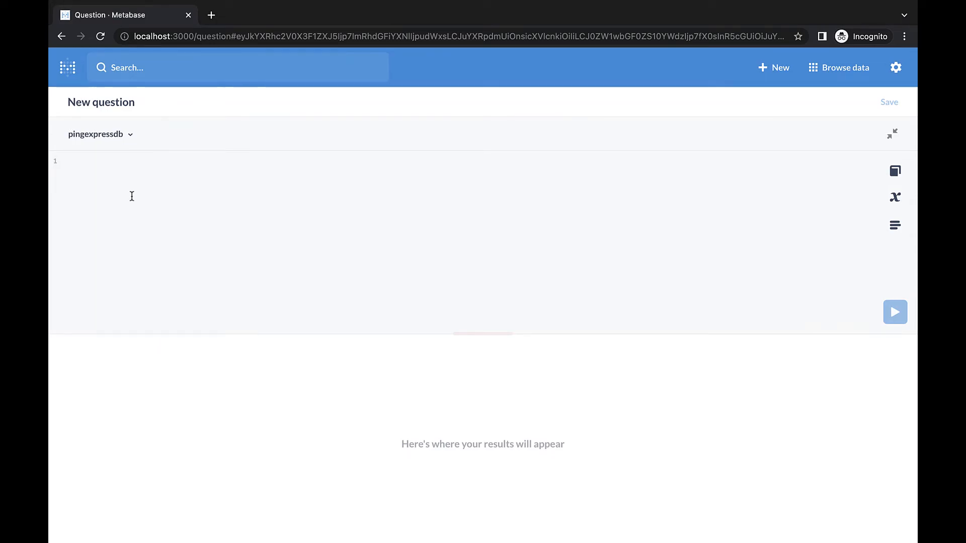
key(ctrl+v)
text(_state)
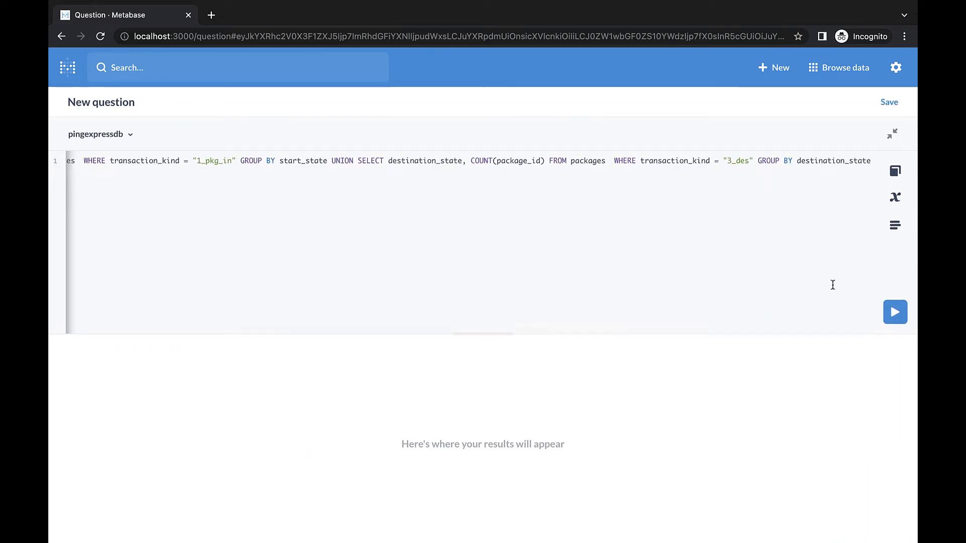
click(895, 313)
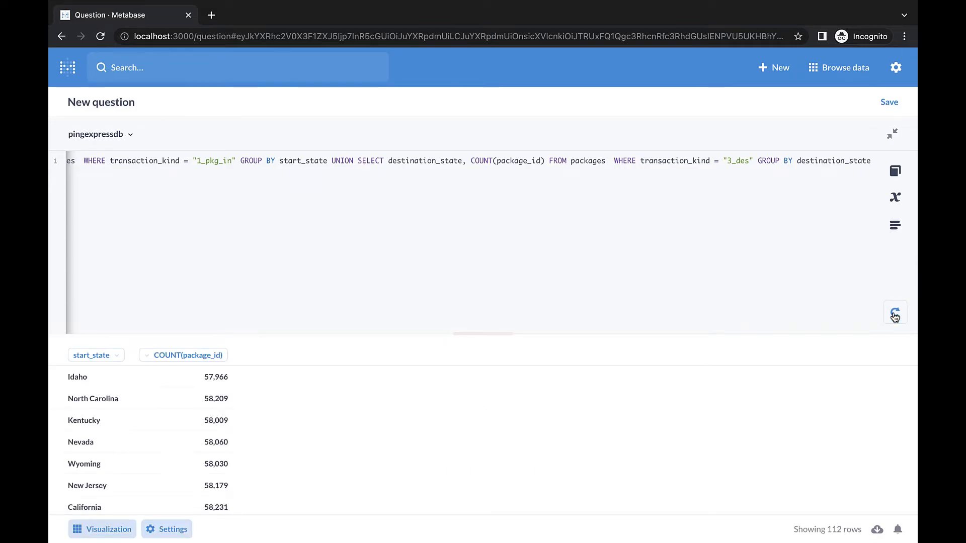
Step: Visualize the query results as a region map of the United States
click(126, 530)
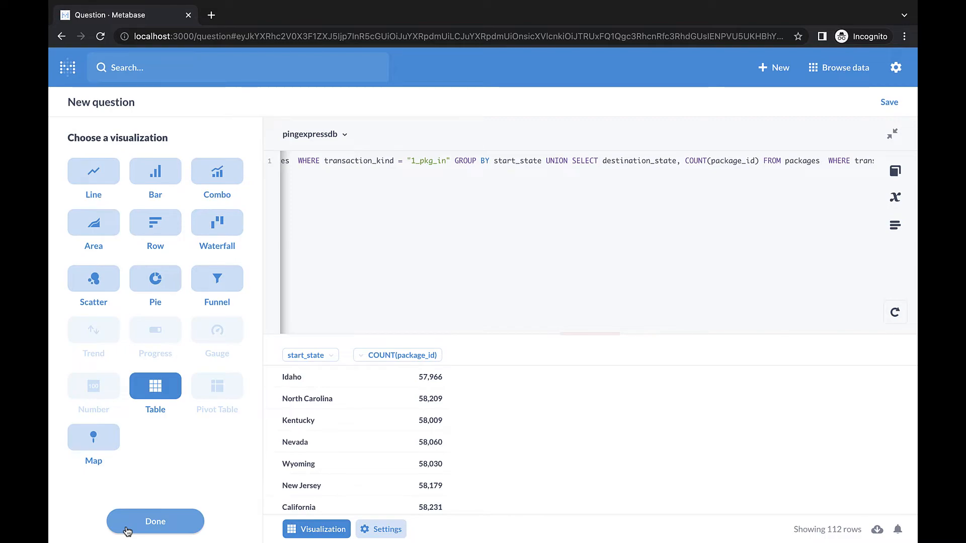
click(103, 441)
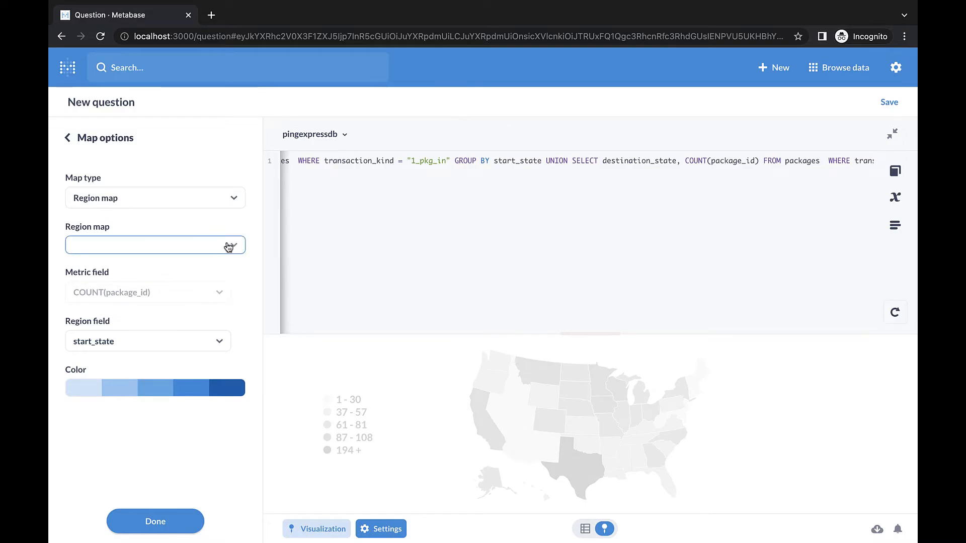
click(229, 246)
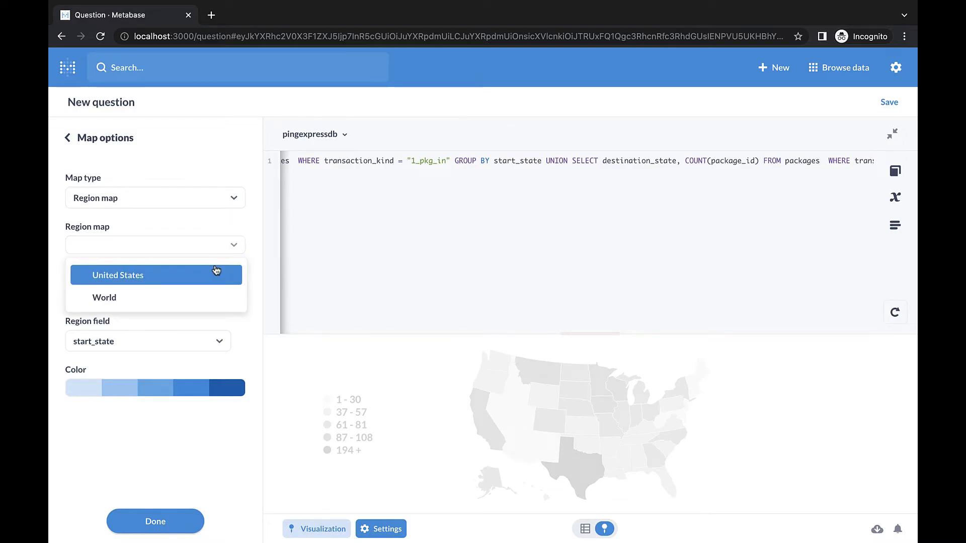
click(214, 267)
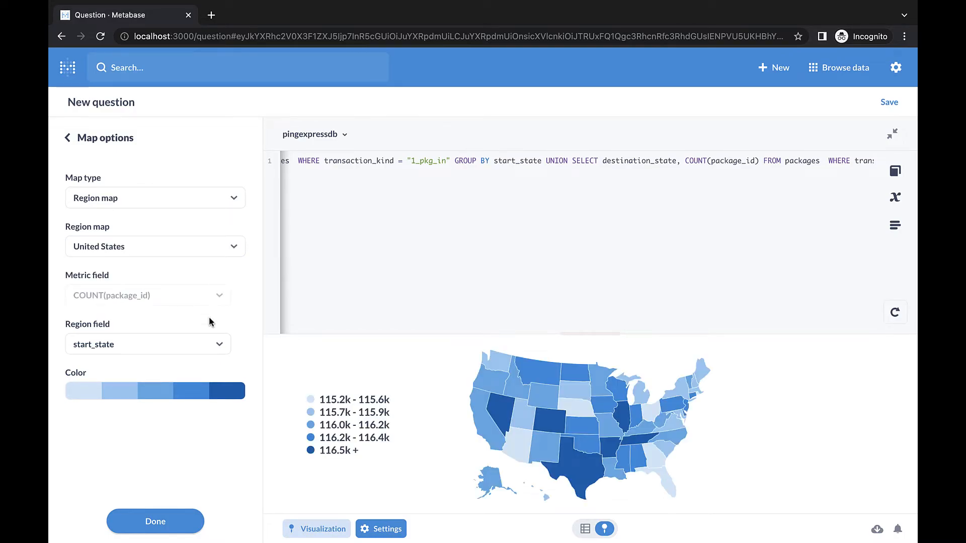
click(186, 528)
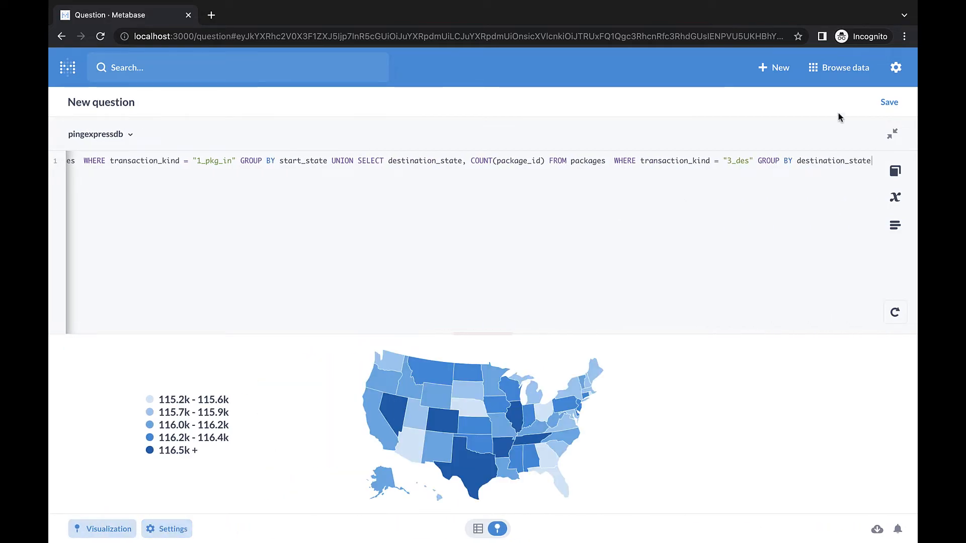
Step: Save the map question as Number of packages in process in each state, add it to pingexpress_dashboard and save the dashboard
click(887, 102)
text(Number of packages in process in each state)
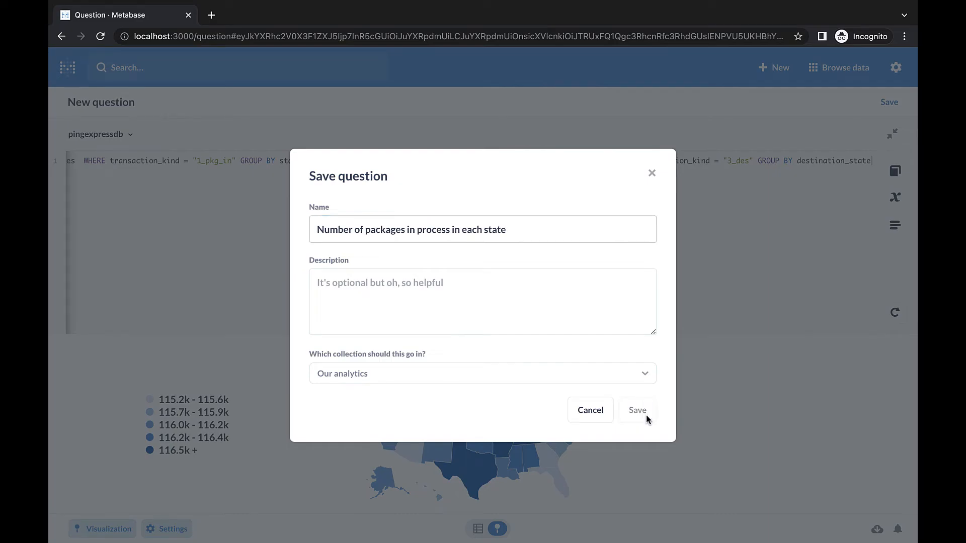
click(646, 414)
click(389, 312)
click(398, 329)
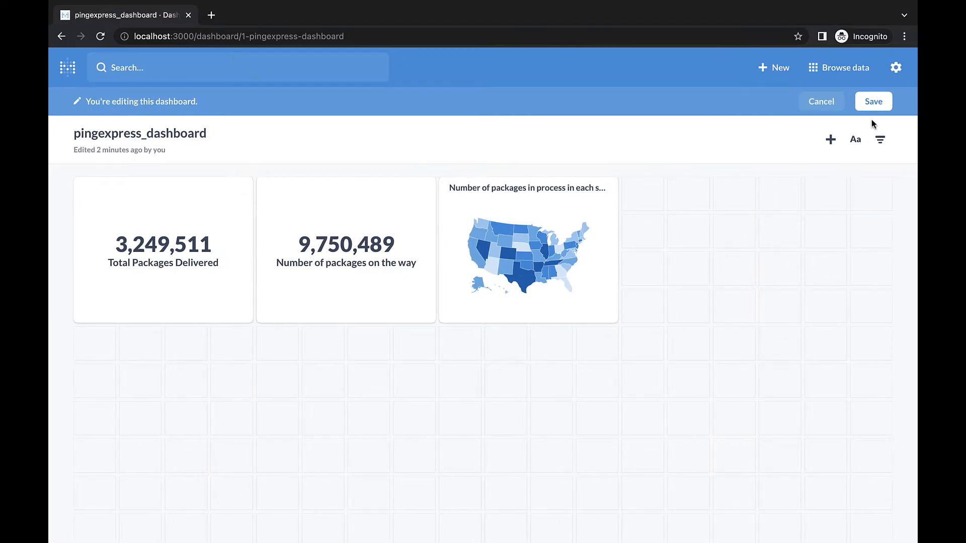
click(874, 101)
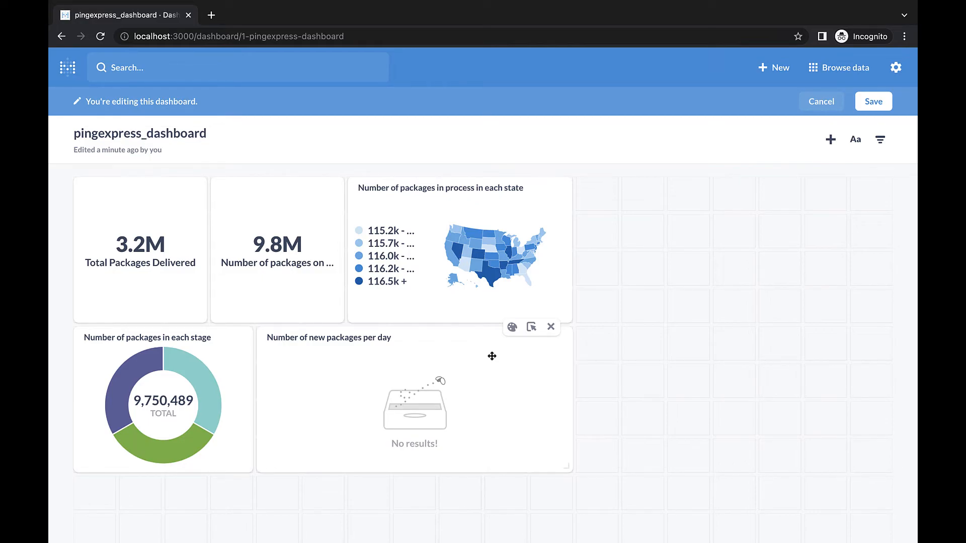
click(872, 102)
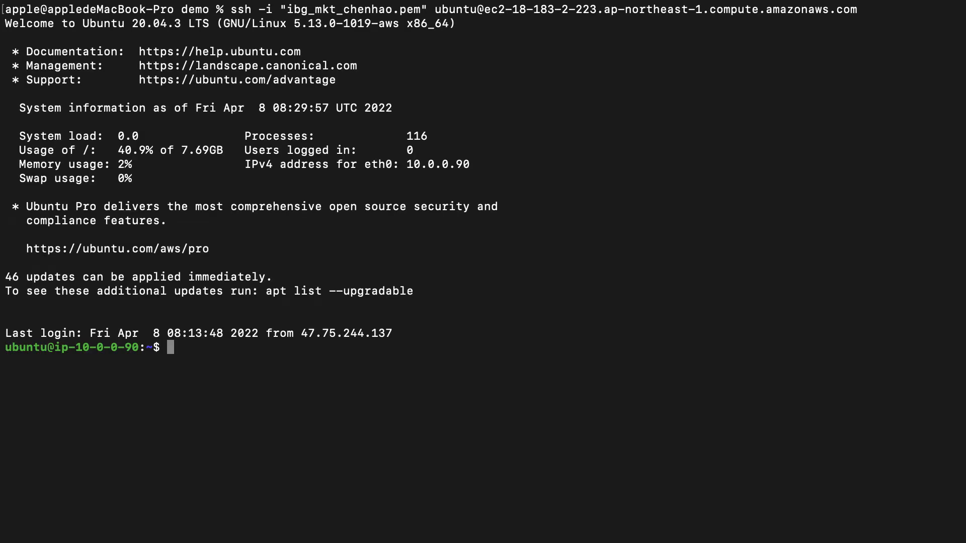
text(git clone https://github.com/pingcap/education.git)
key(Return)
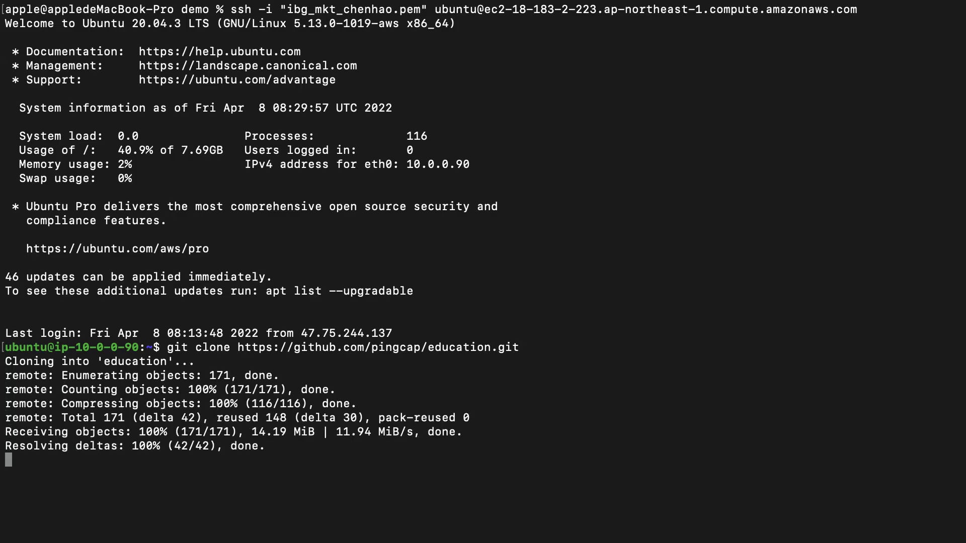
text(cd education/PingExpress_DemoCorp)
key(Return)
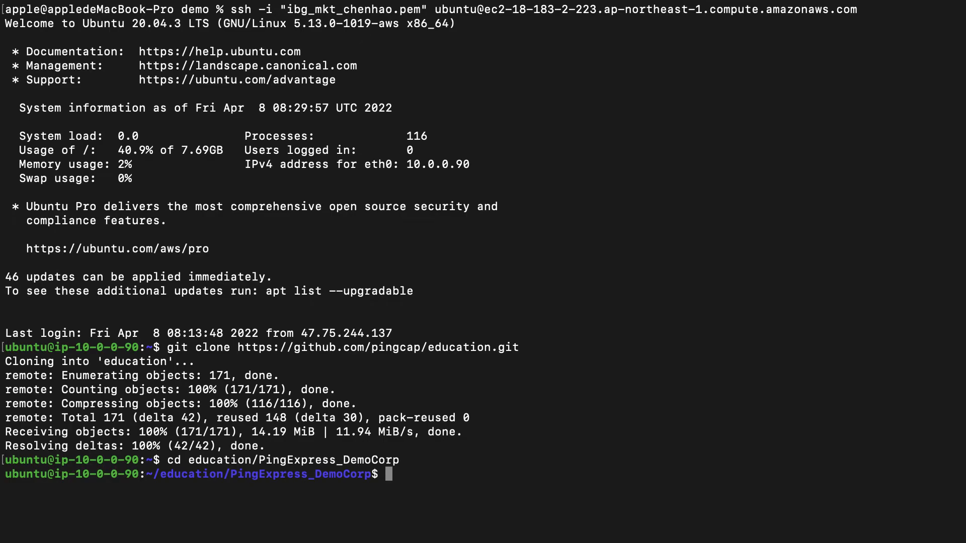
Step: Open PingExpress_client.py in vim, examine its timestamp update function and database connection string, and close the file
text(vim PingExpress_client.py)
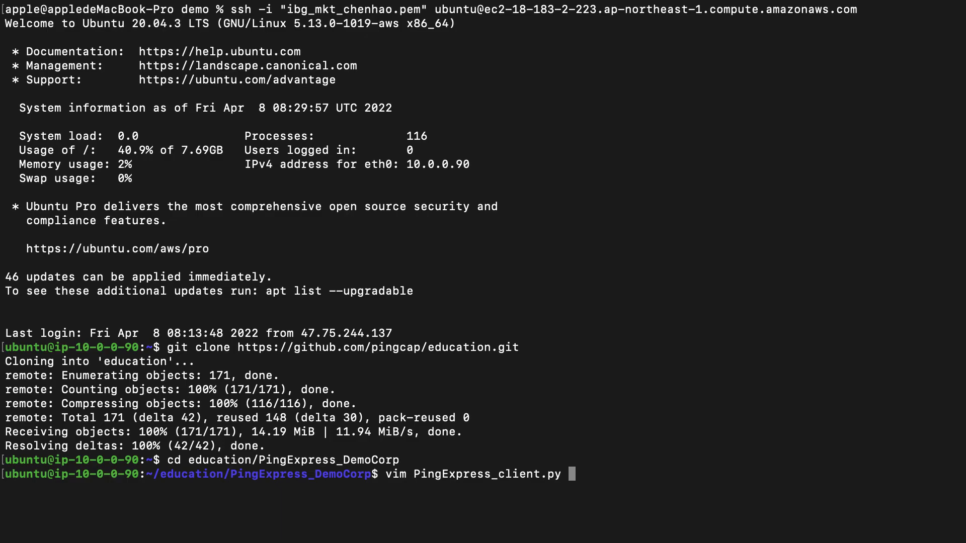
key(Return)
scroll(483, 271, down, 10)
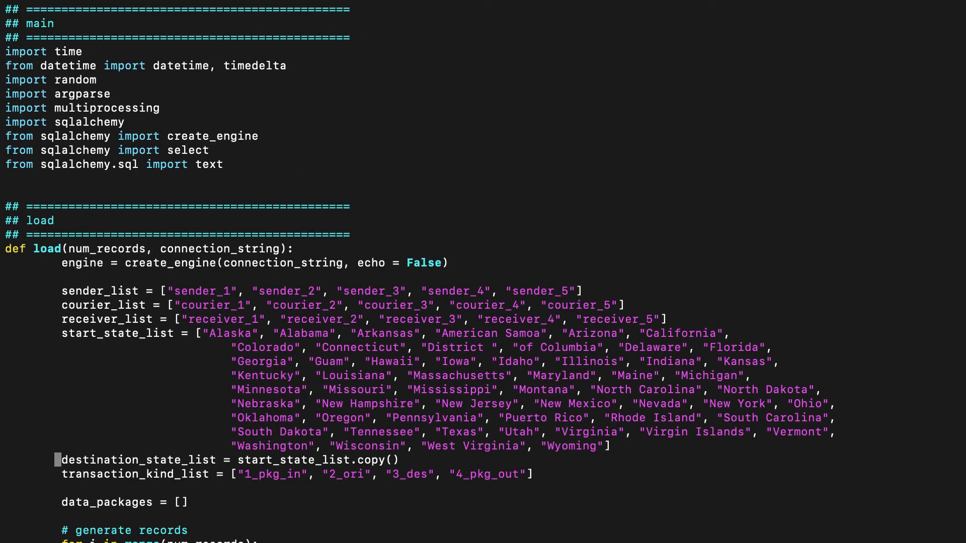
scroll(377, 485, down, 20)
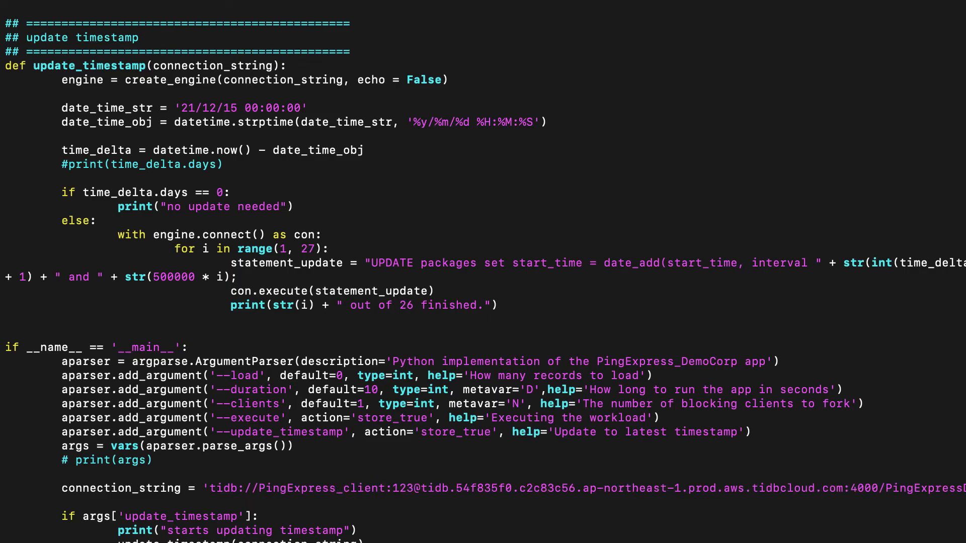
key(Return)
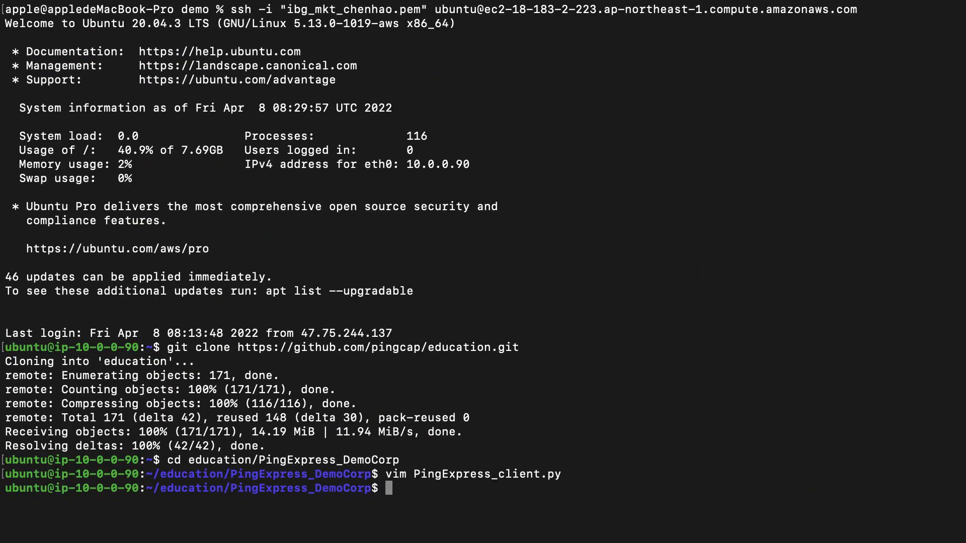
Step: Run PingExpress_client.py with python3 using --update_timestamp, and again using --execute --clients 50 --duration 100
text(python3 PingExpress_client.py --update_timestamp)
key(Return)
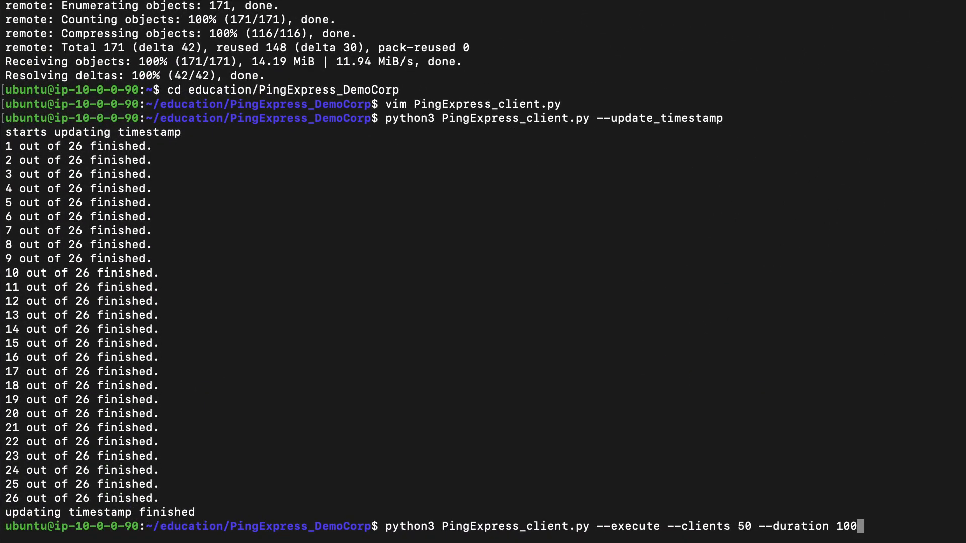
key(Return)
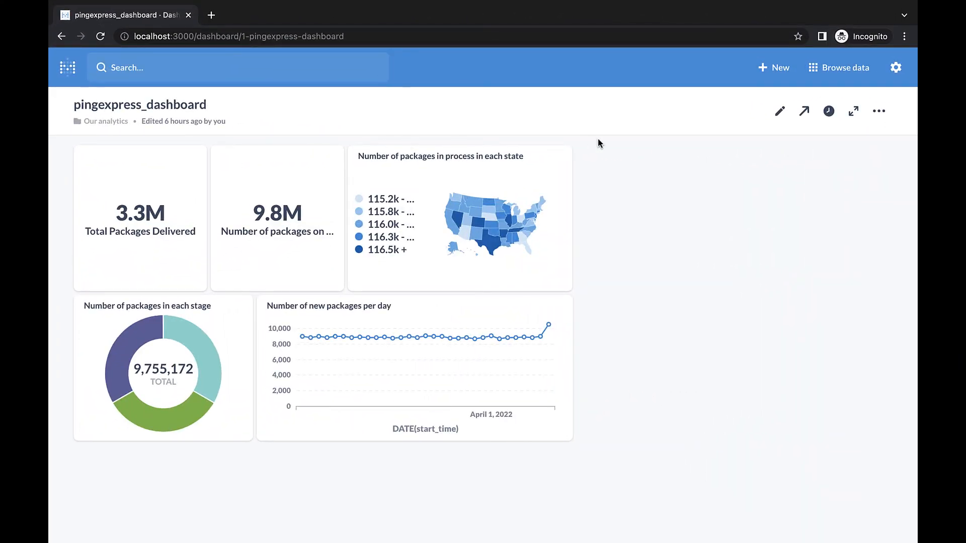
Step: Switch to Metabase and set pingexpress_dashboard to refresh automatically every 1 minute
click(829, 112)
click(772, 179)
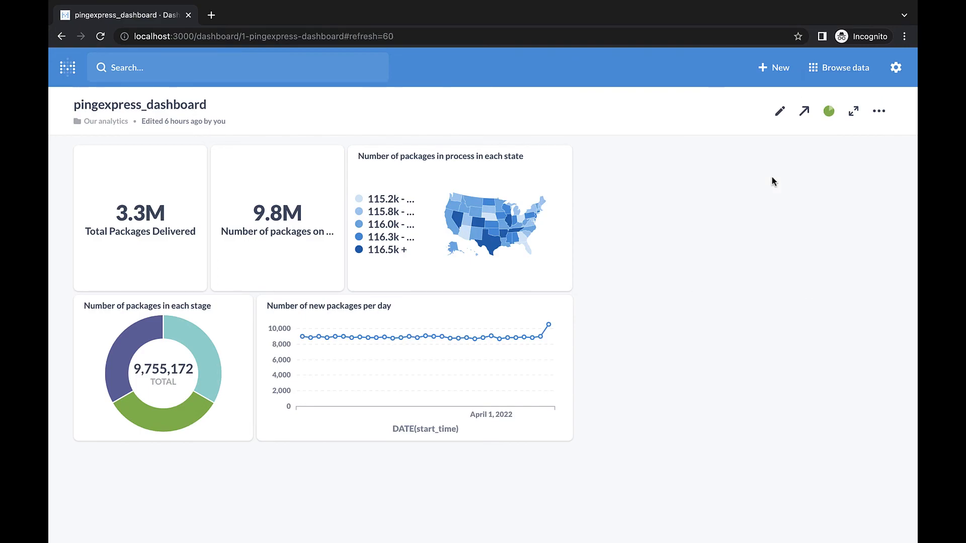